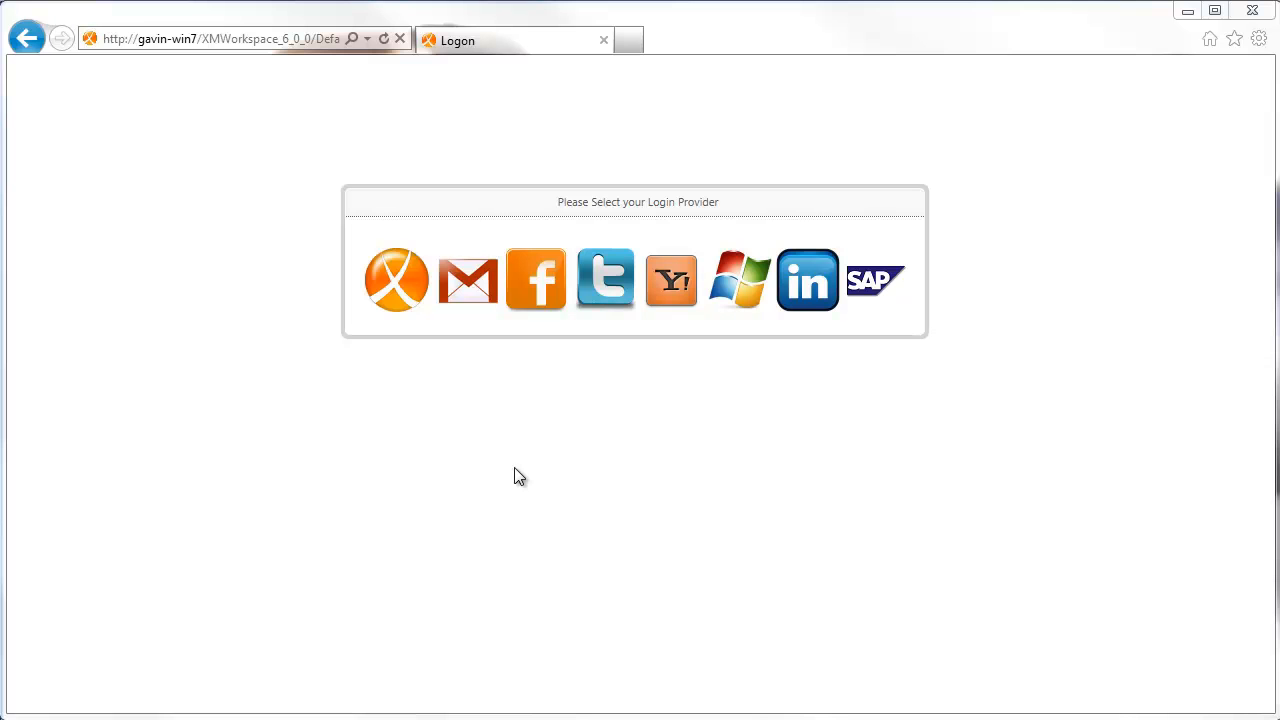
Sign in through the XMPro login provider with the account's user name and password, and start a New Bid Control Request
left_click(392, 298)
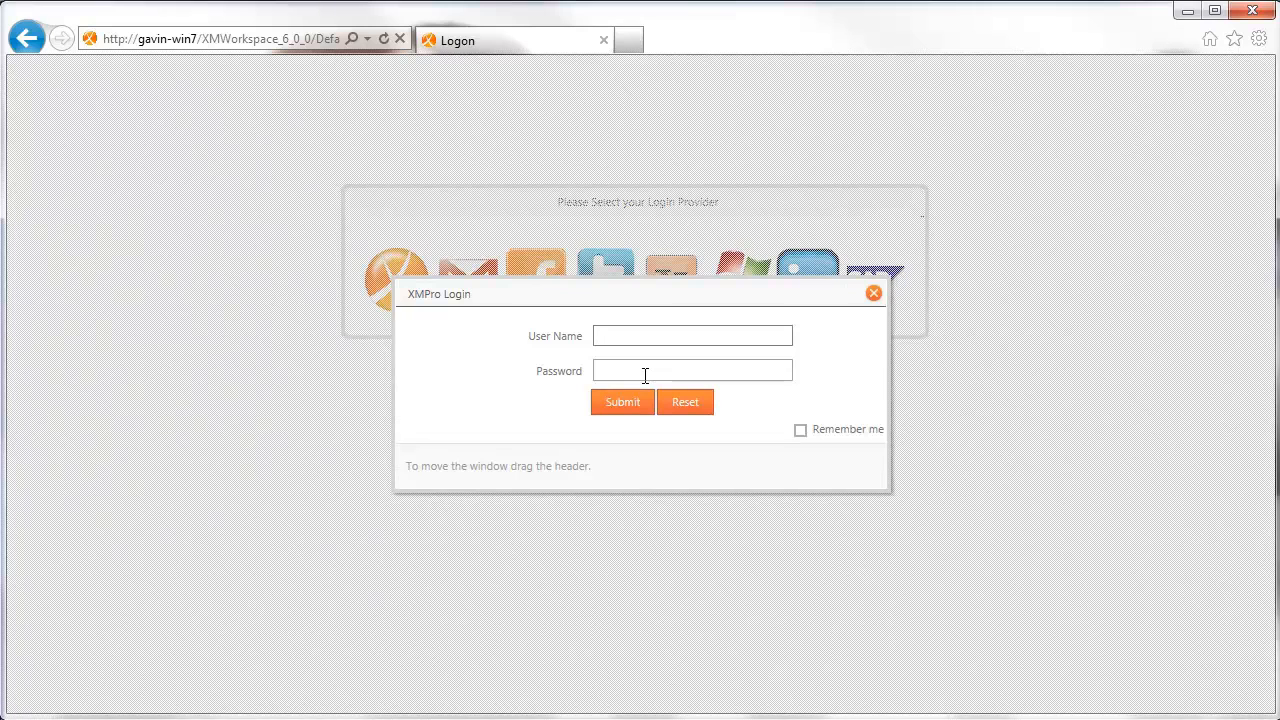
type("keit")
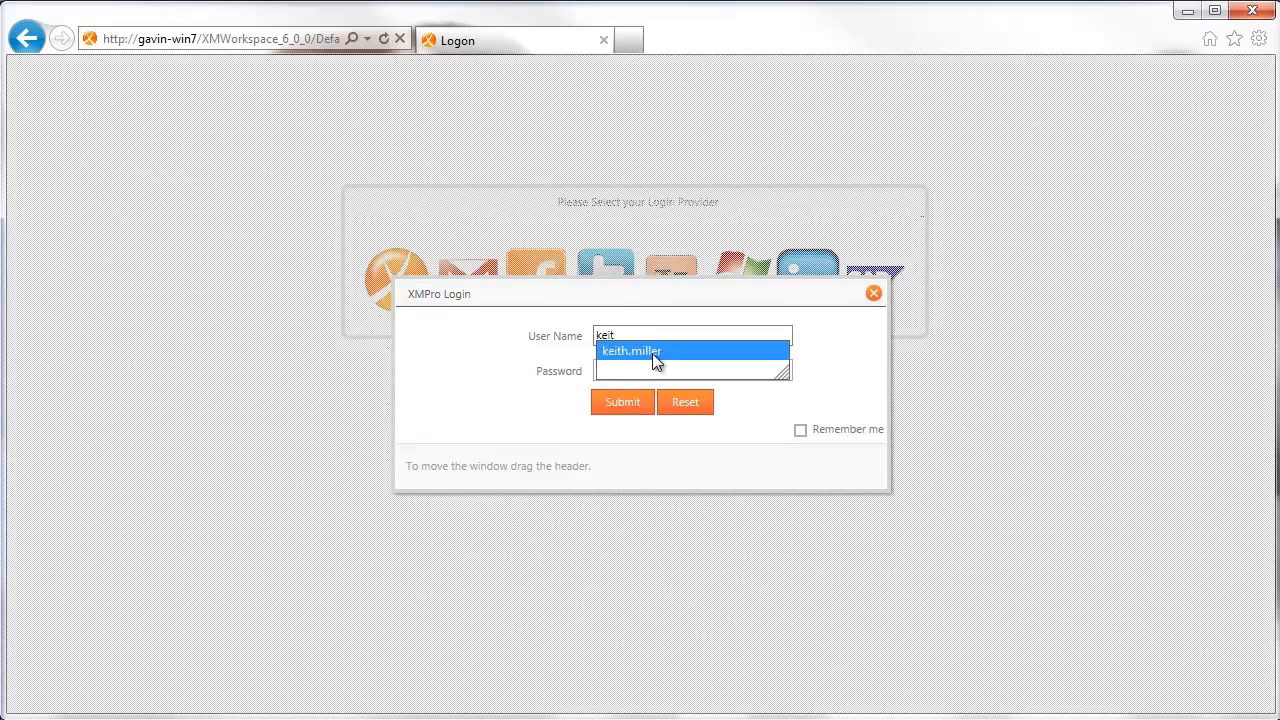
left_click(652, 353)
left_click(643, 370)
type("****")
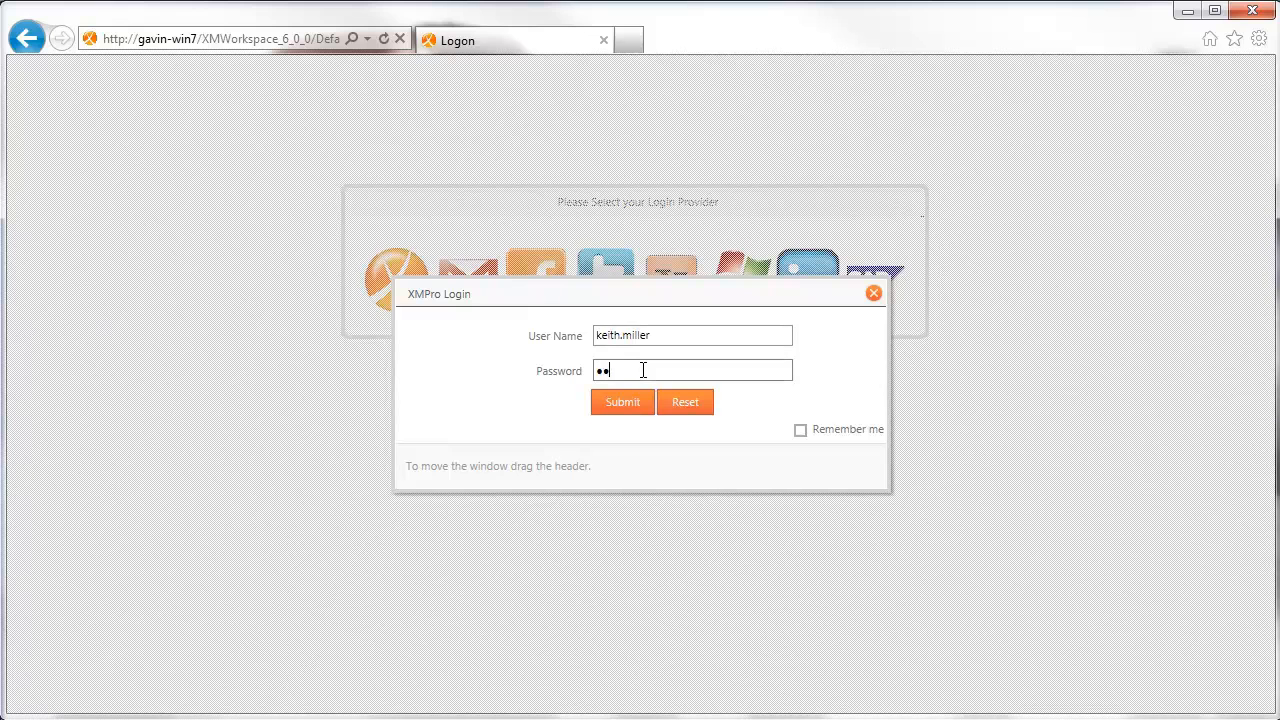
left_click(624, 407)
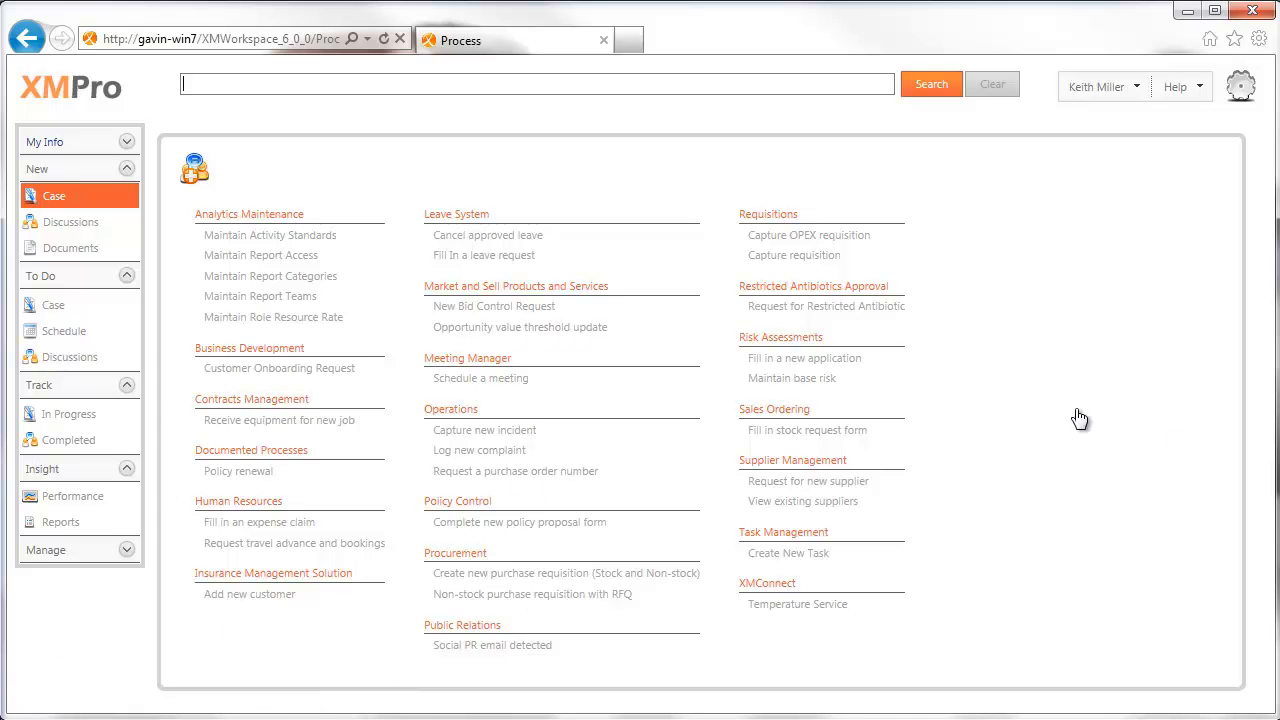
left_click(517, 306)
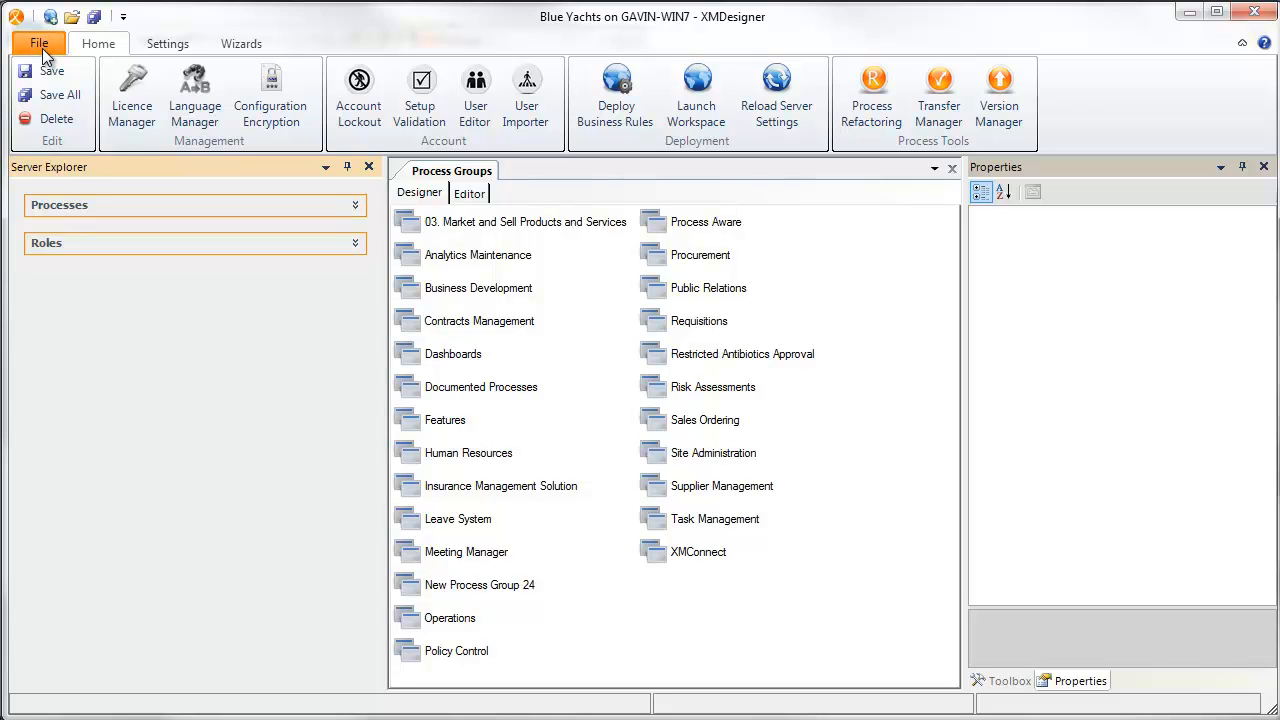
In XMDesigner, open the 3.1.1 Opportunity Management process diagram and inspect the properties of the Start Opportunity activity
left_click(355, 206)
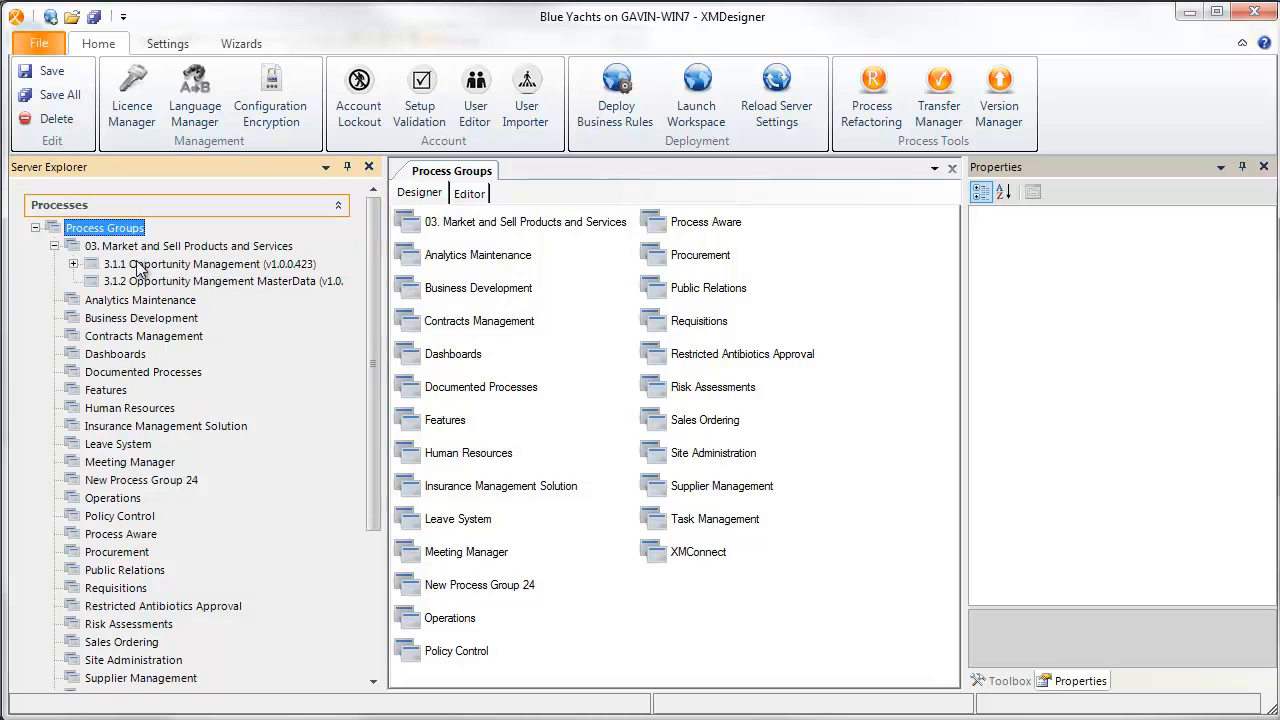
left_click(160, 267)
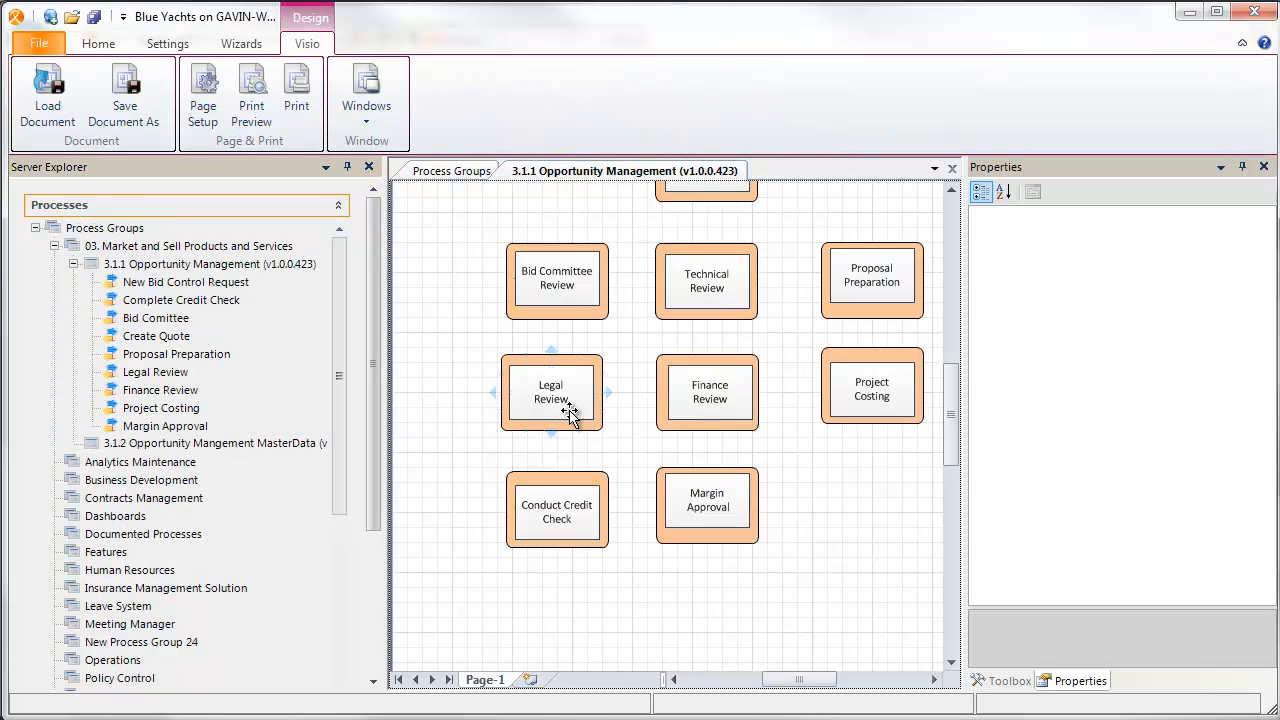
scroll(950, 400, "up", 3)
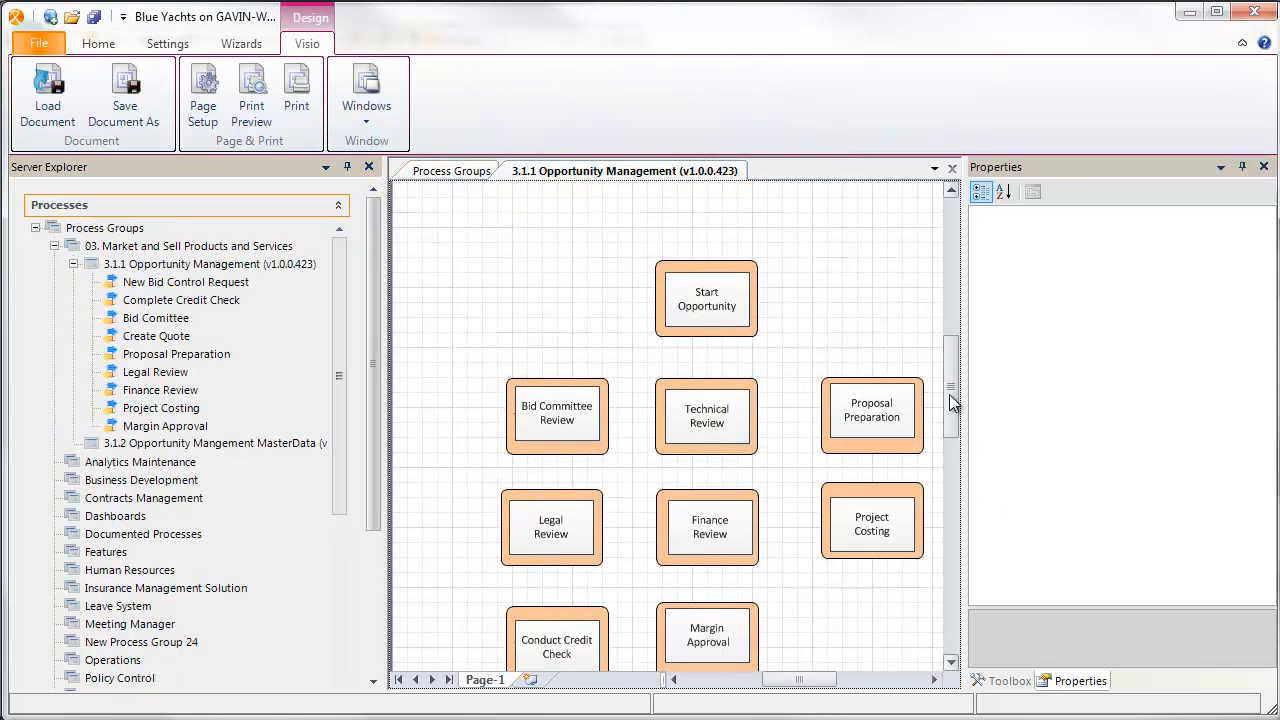
left_click(716, 220)
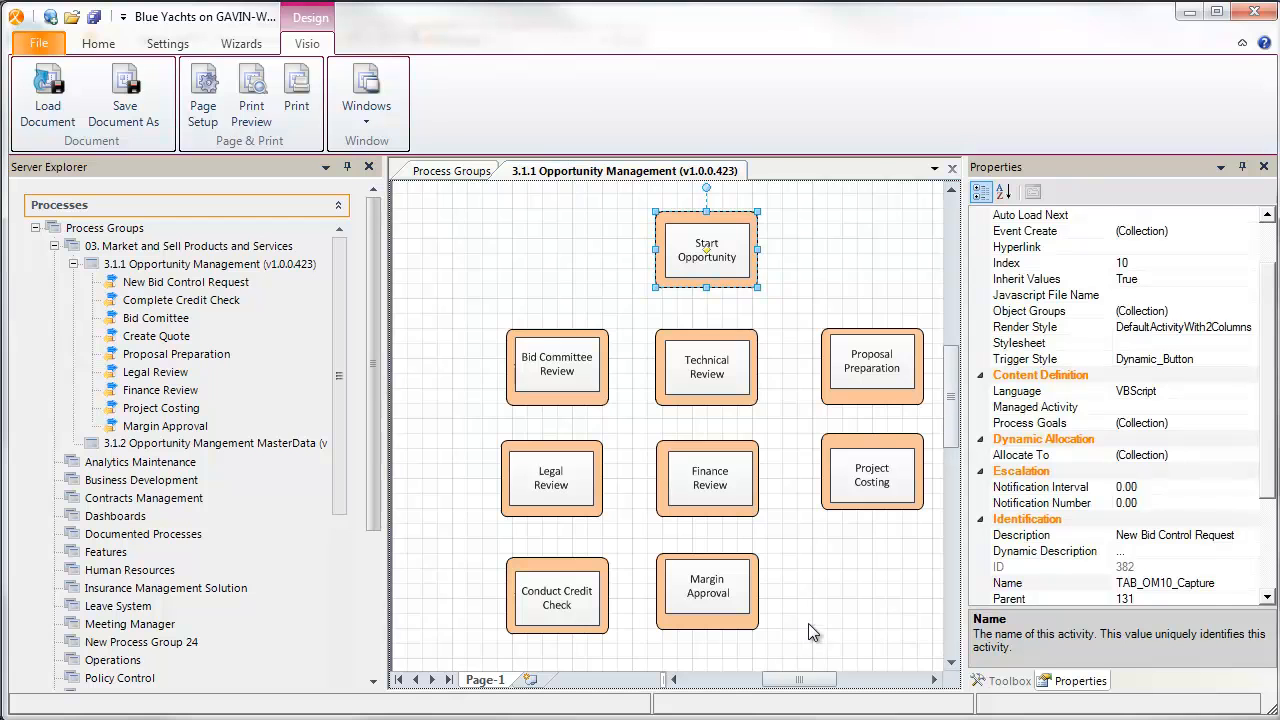
scroll(819, 675, "right", 1)
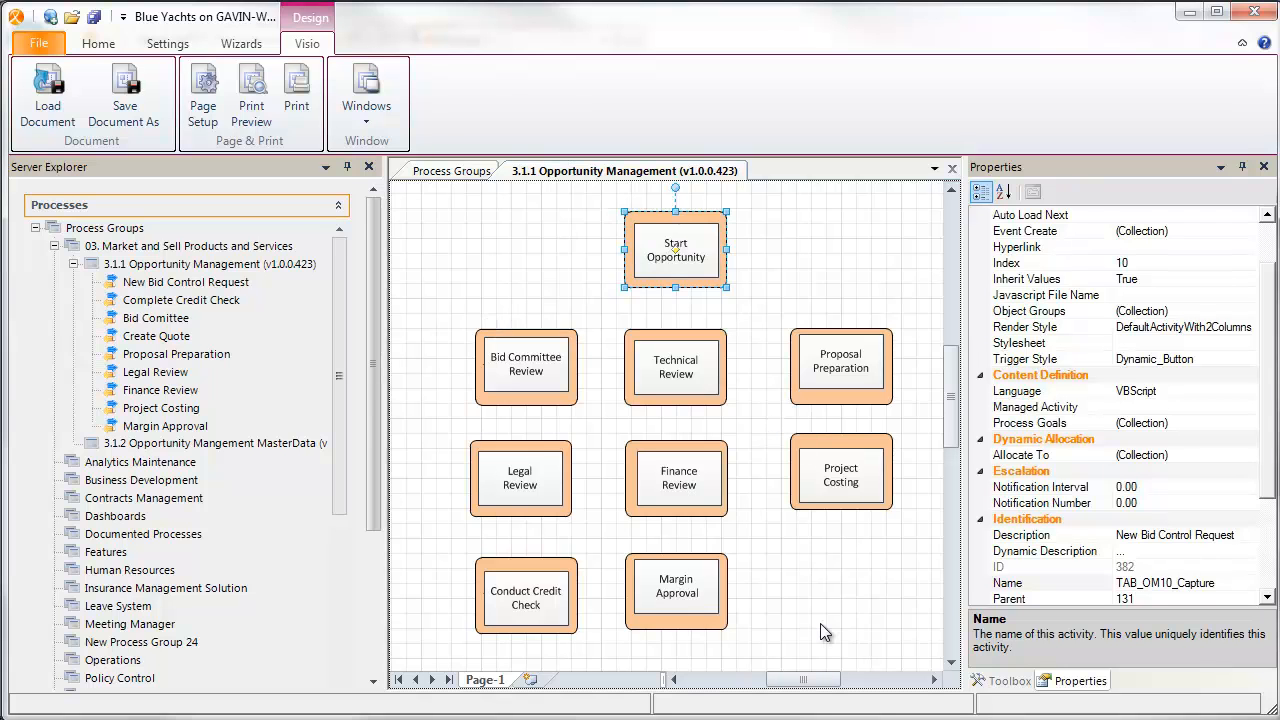
left_click(1010, 681)
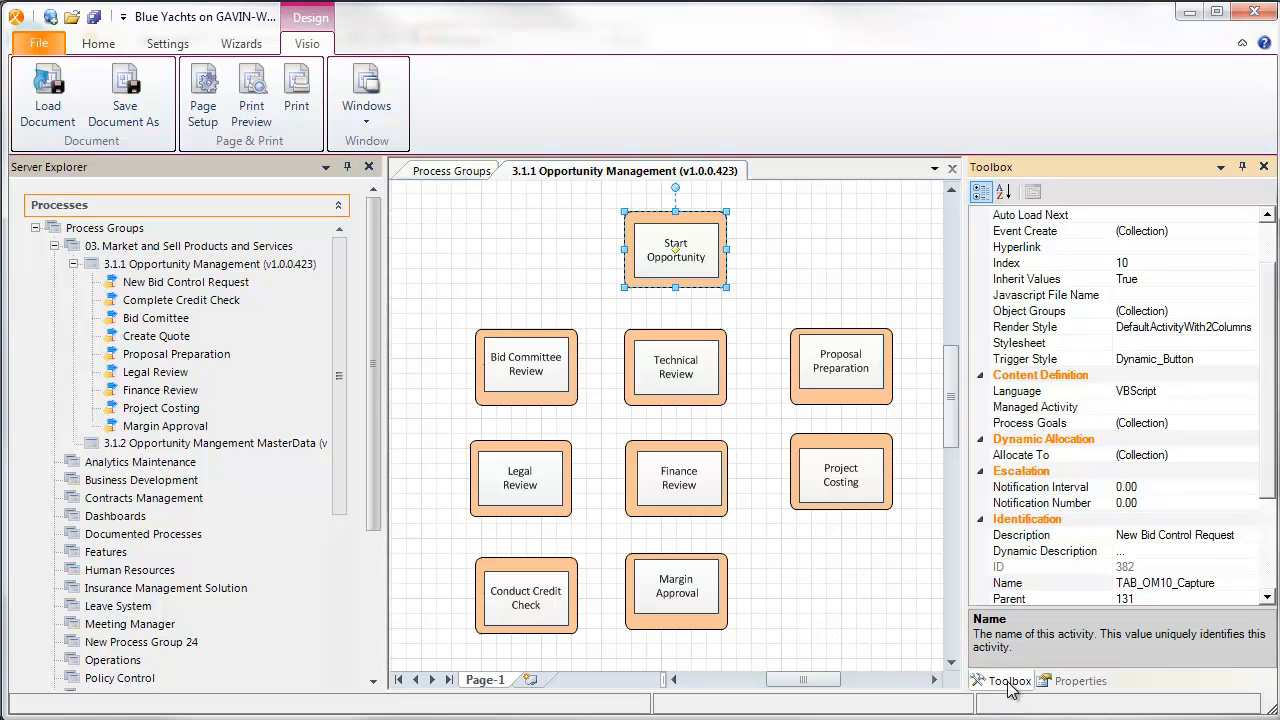
scroll(1266, 402, "down", 3)
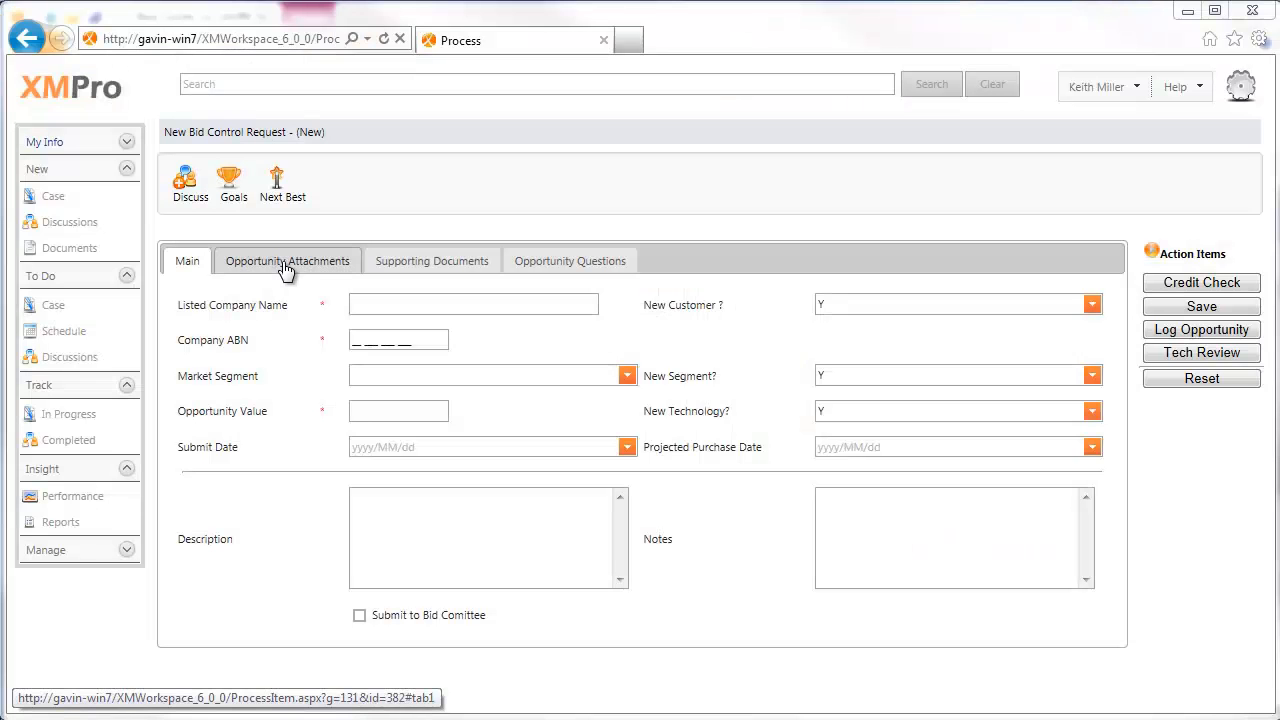
In the XMPro workspace's bid control request, enter AusCo as the listed company name and 10000 as the opportunity value
left_click(287, 261)
left_click(185, 262)
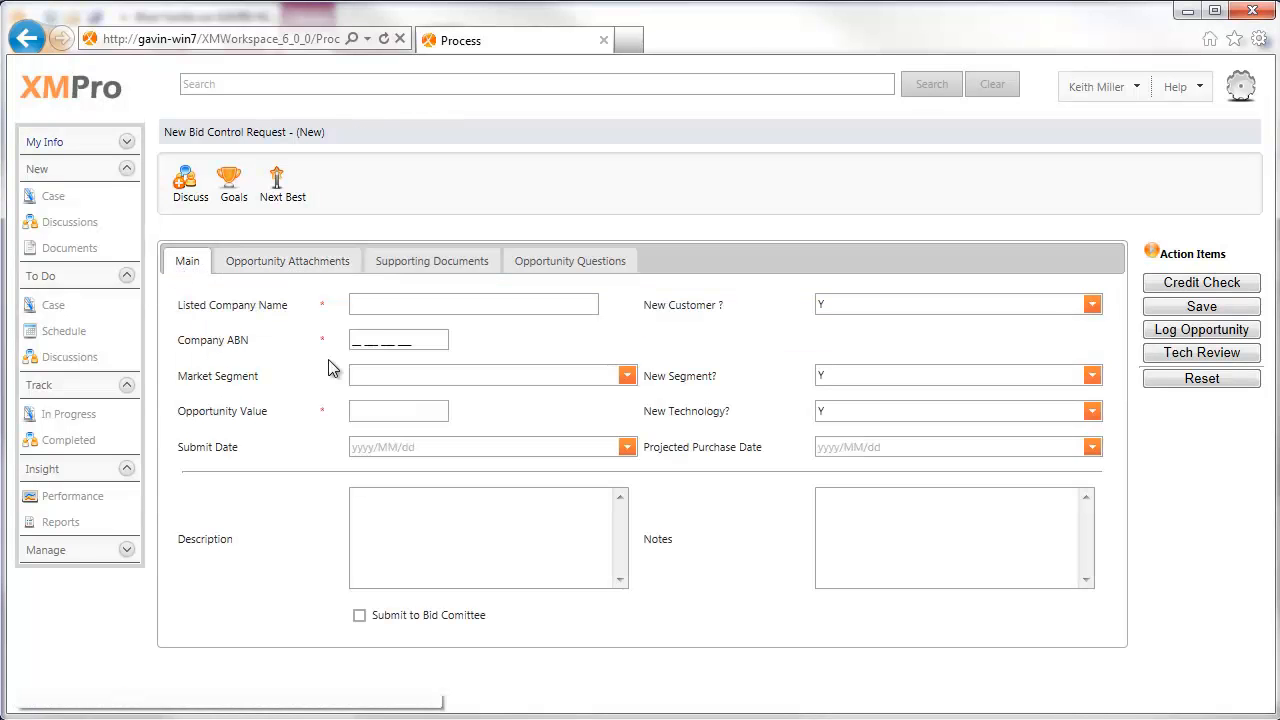
left_click(376, 306)
type("Aus")
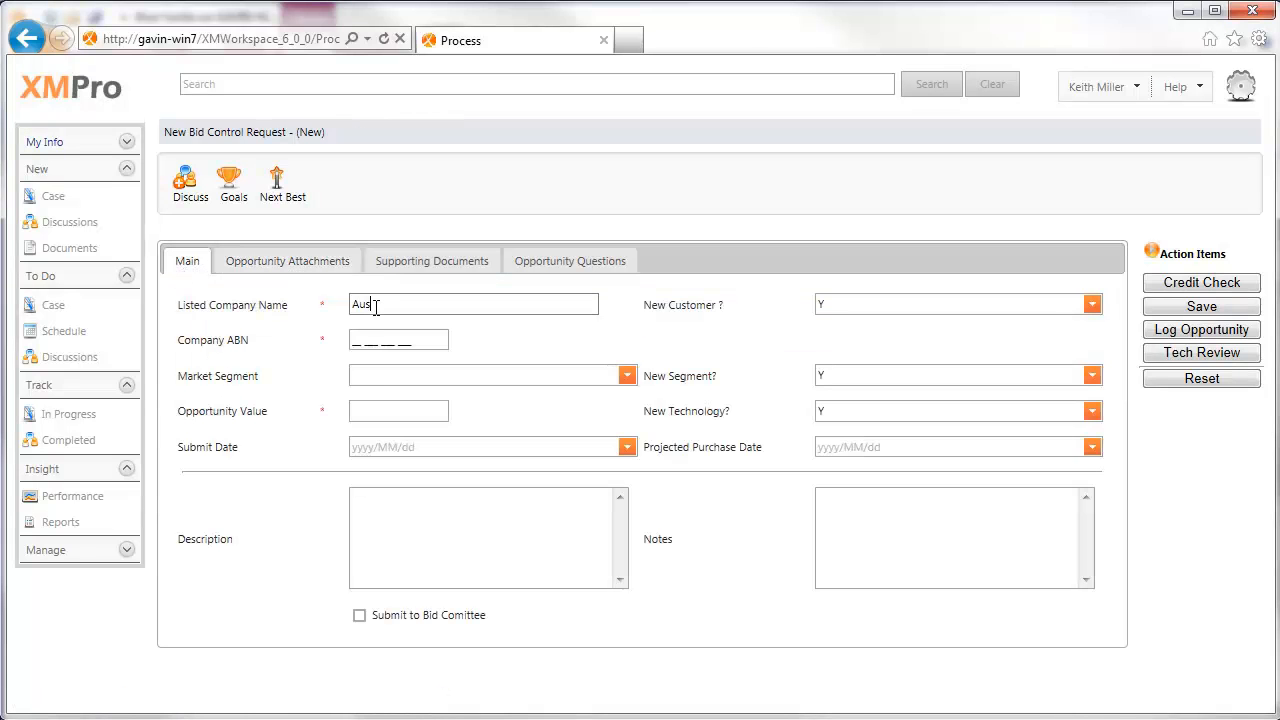
type("Co")
left_click(377, 414)
type("10000")
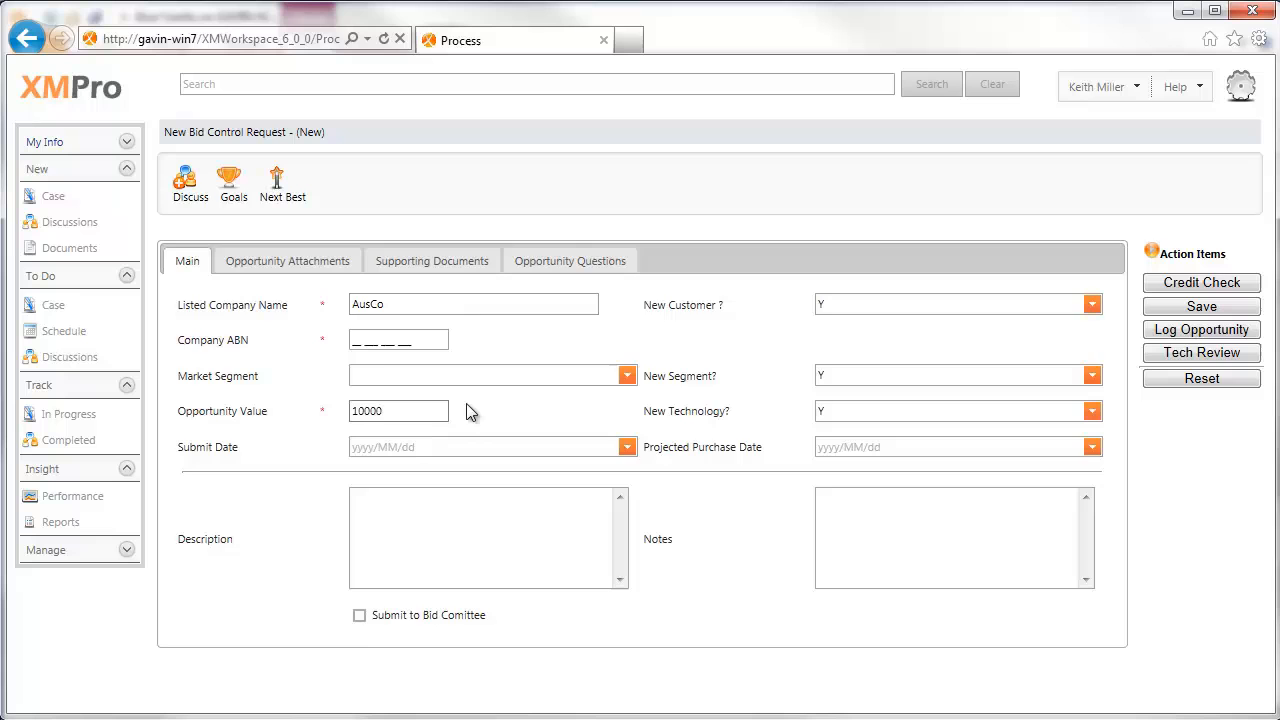
left_click(471, 526)
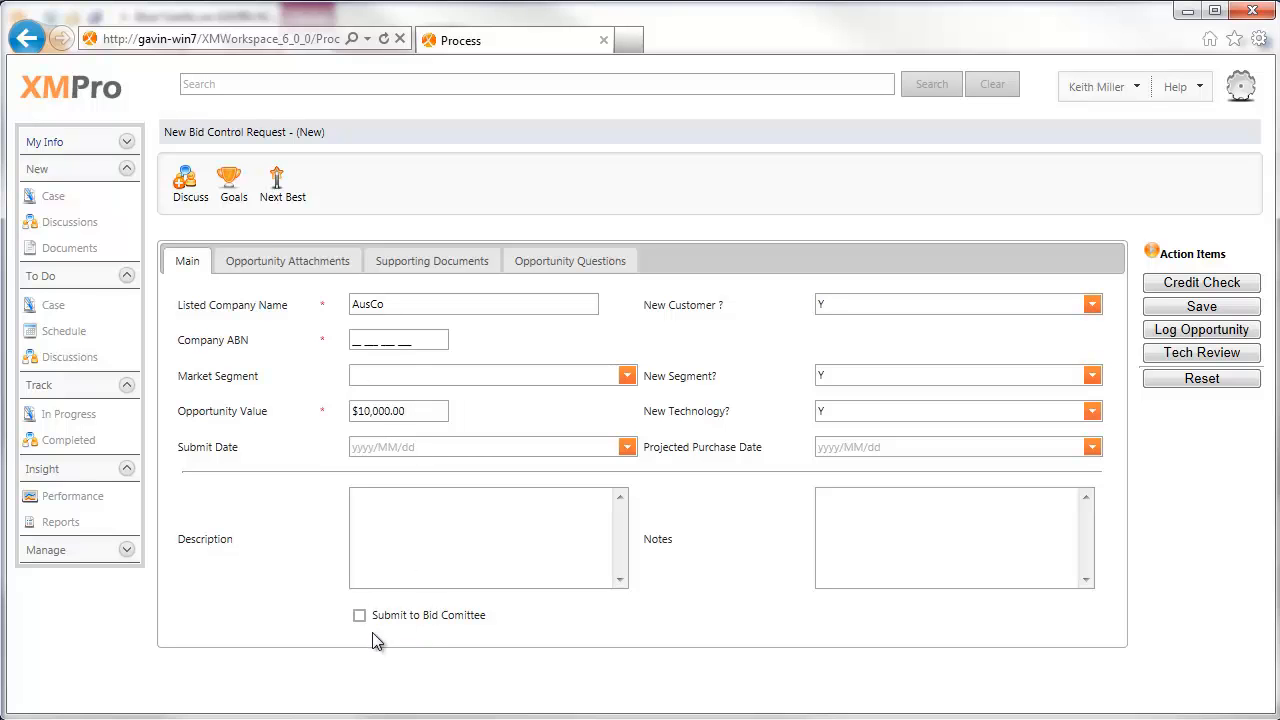
Change the request's opportunity value to 50000
left_click(364, 407)
key("ctrl+a")
type("05")
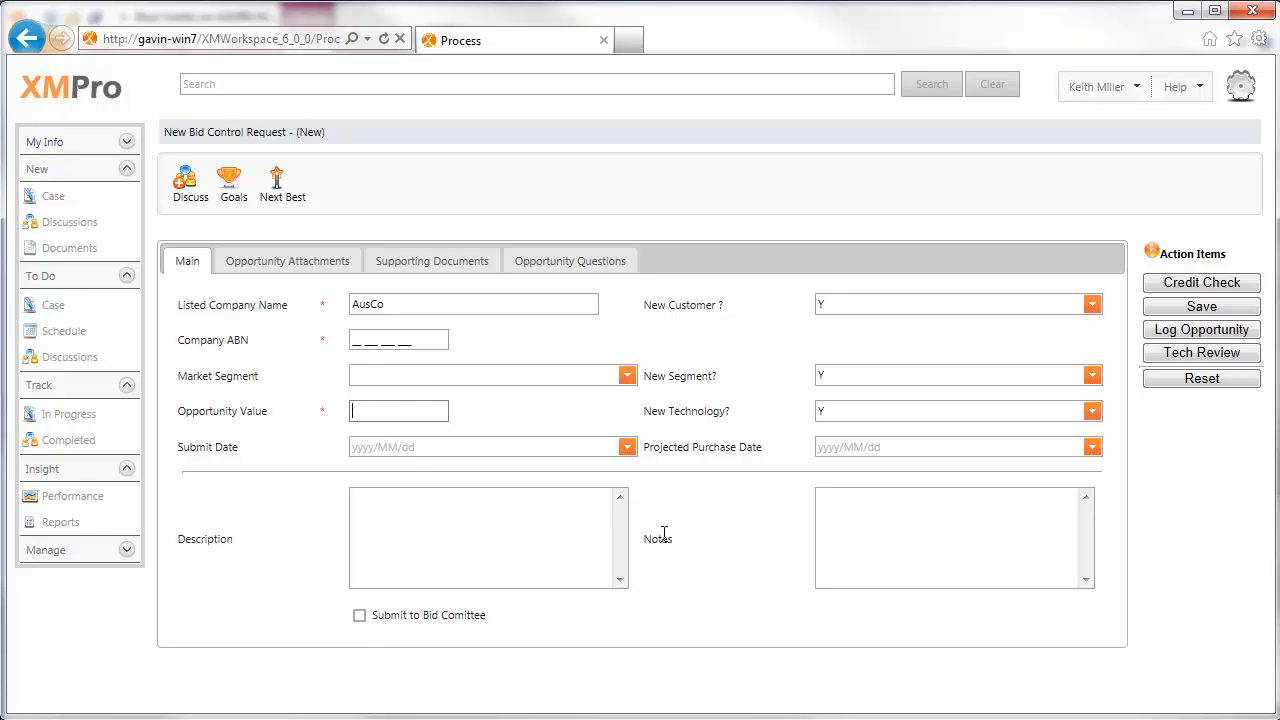
left_click(511, 404)
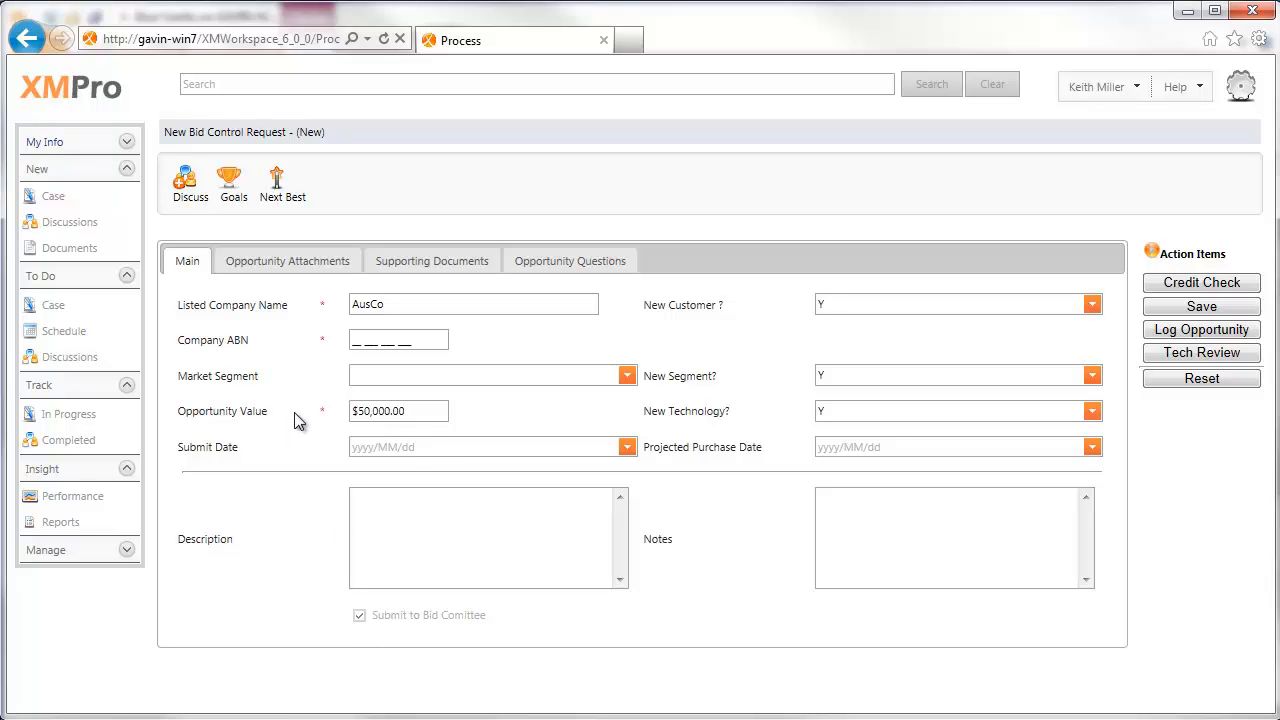
Enter the company's ABN and set the market segment to Mining
left_click(356, 341)
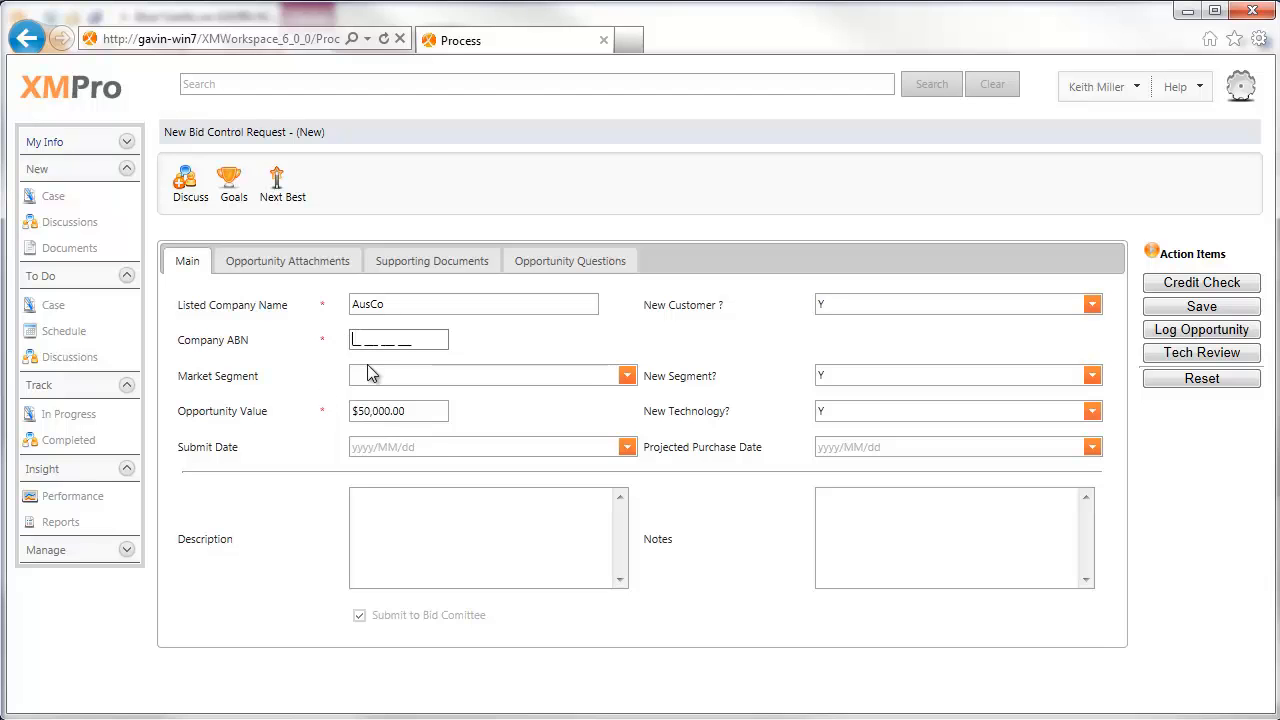
type("12312312312")
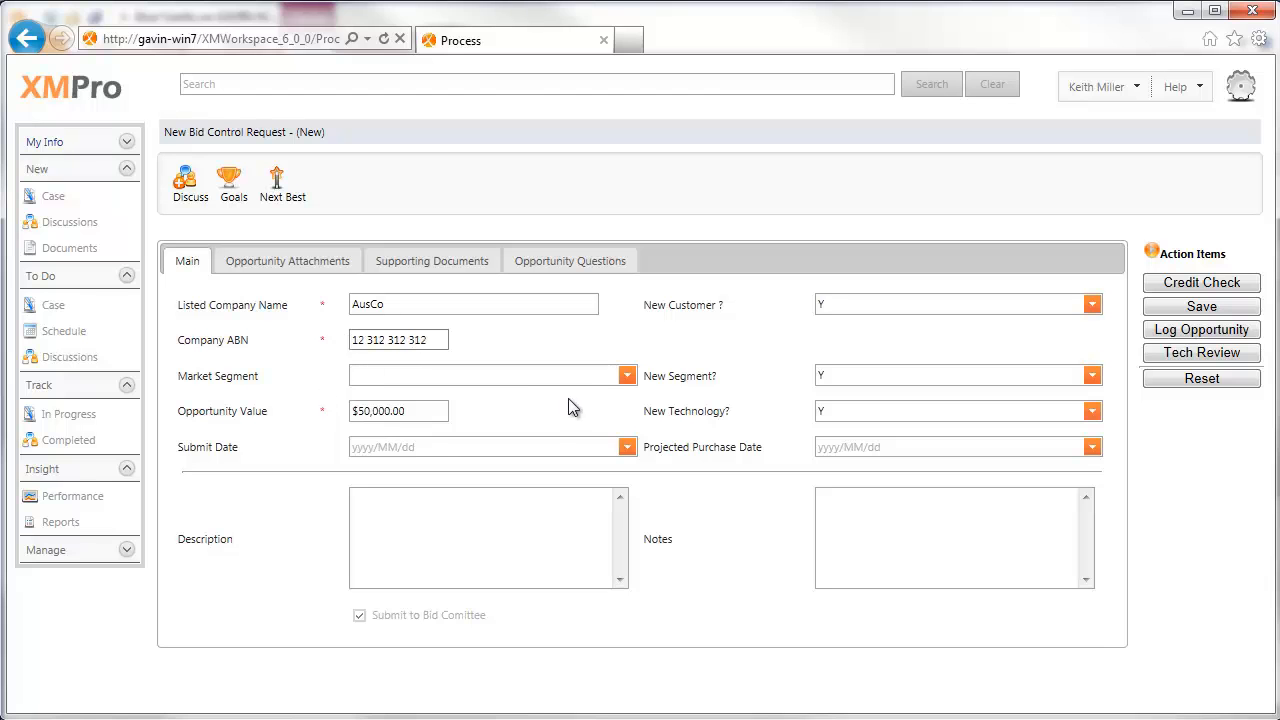
left_click(626, 376)
left_click(596, 420)
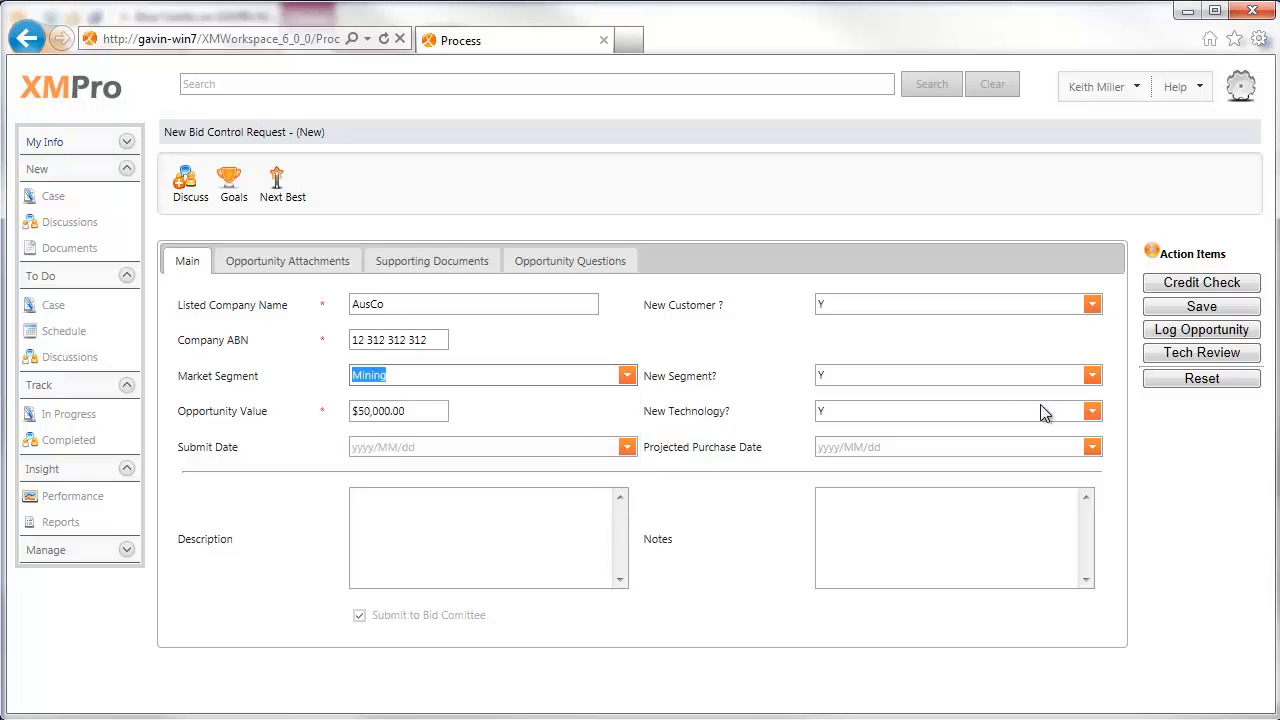
Set the submit date to 2012/03/21 and the projected purchase date to 2012/04/20
left_click(627, 449)
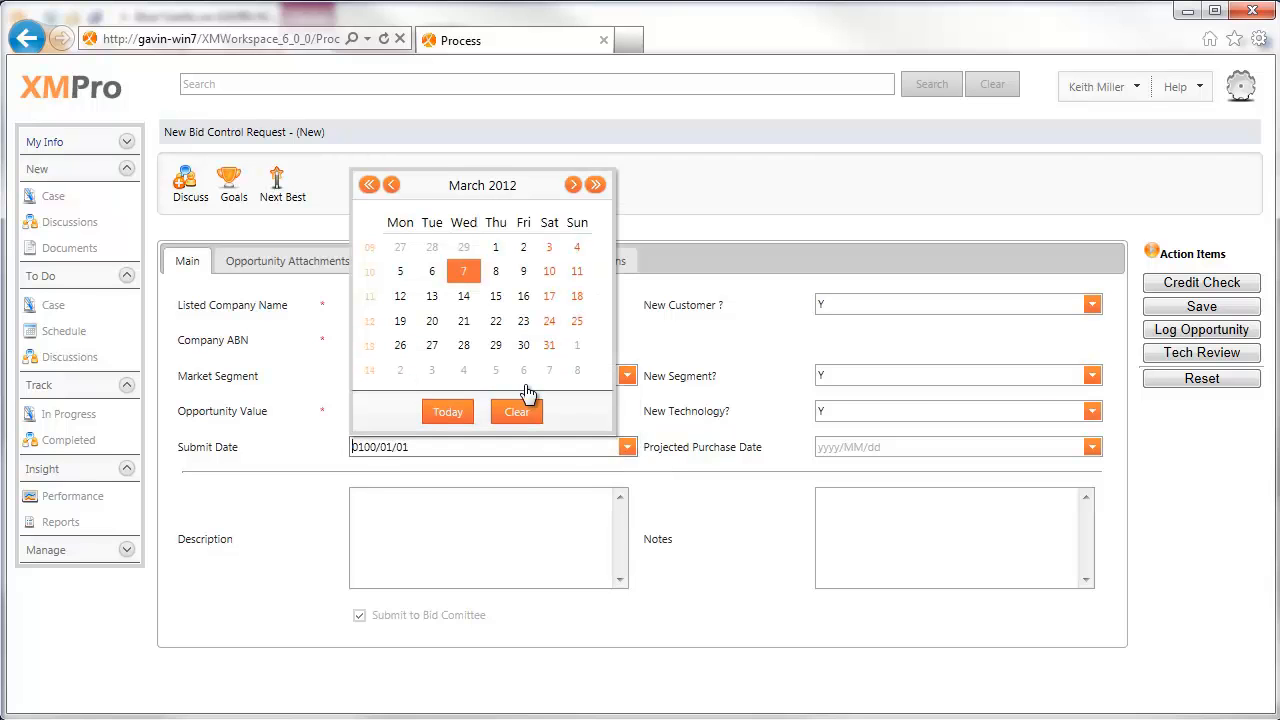
left_click(464, 322)
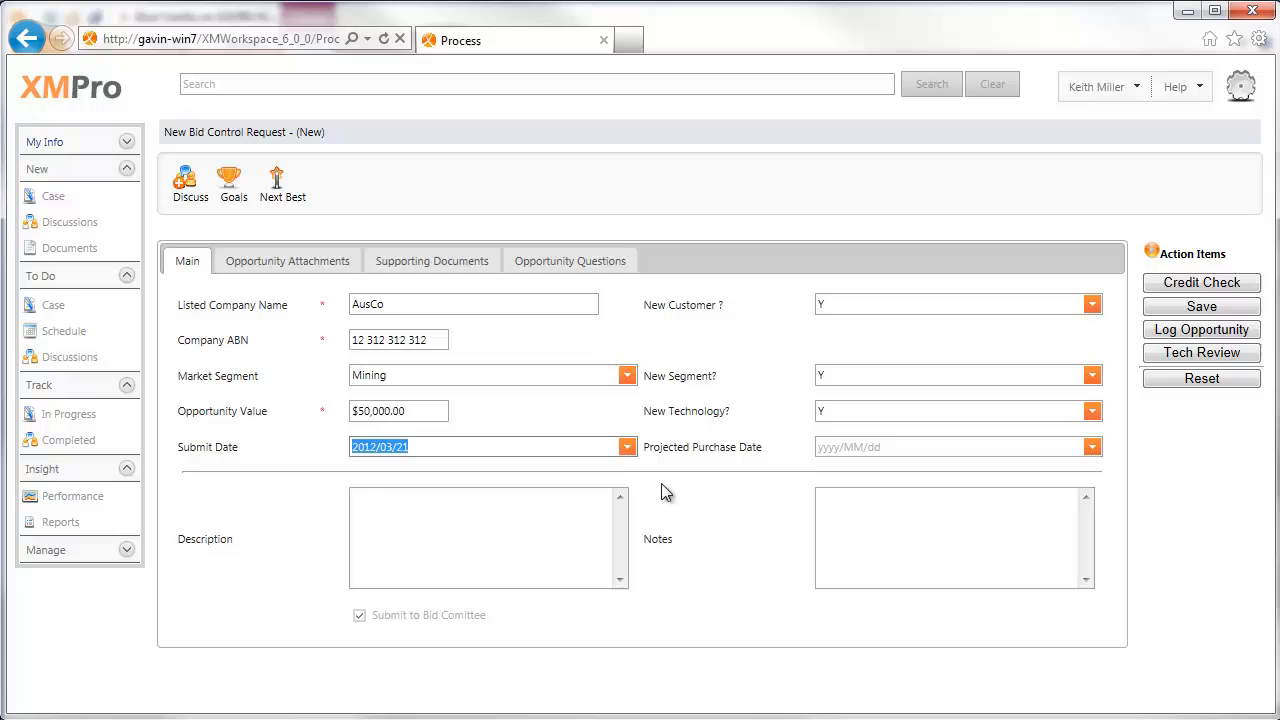
left_click(1090, 449)
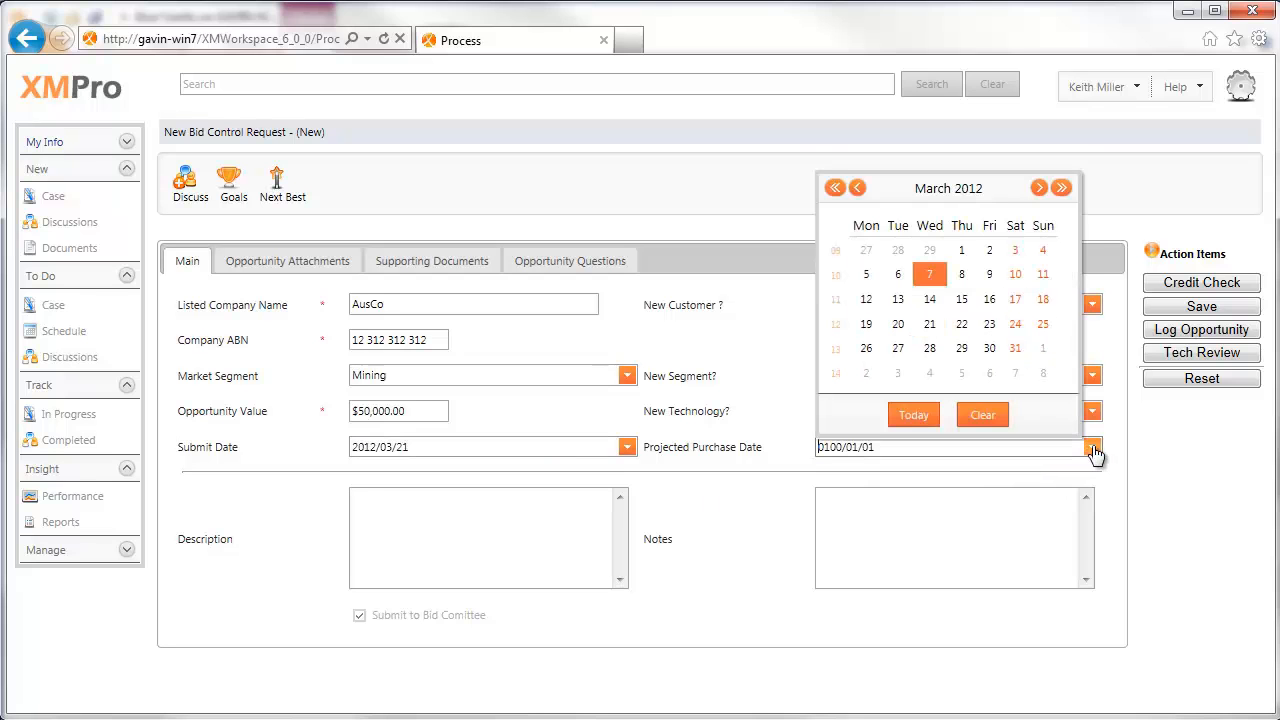
left_click(1039, 186)
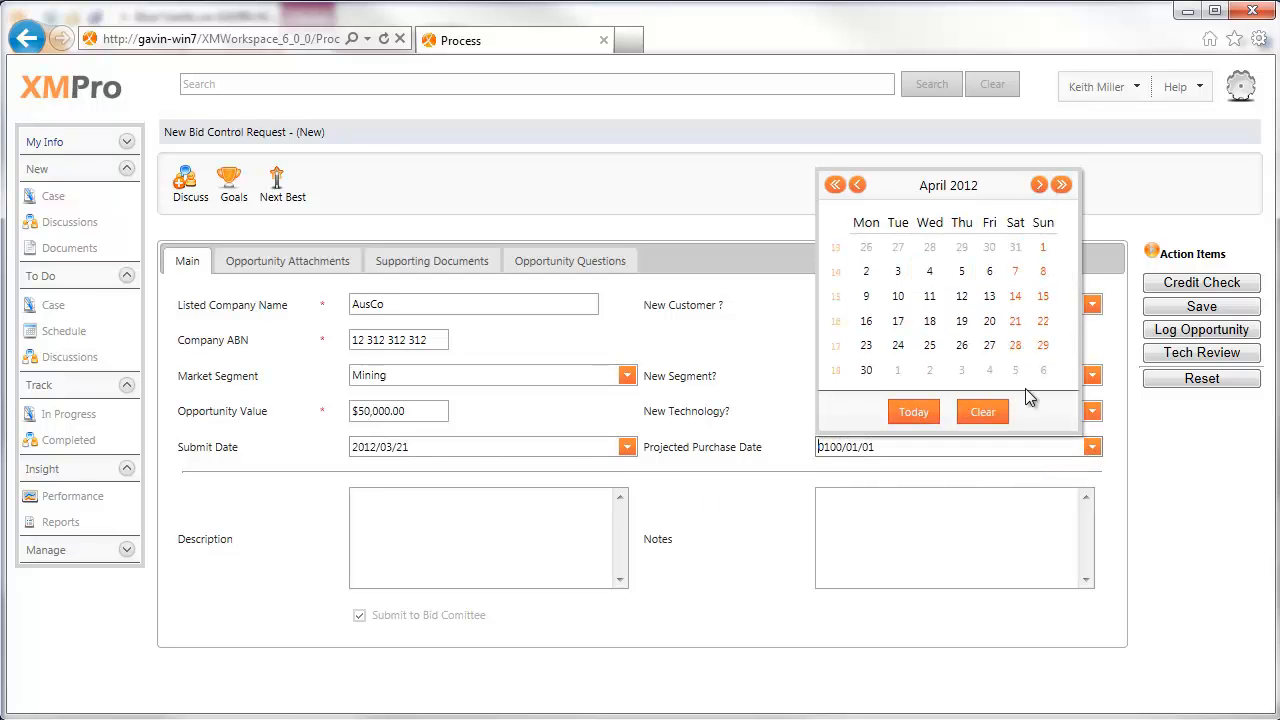
left_click(990, 322)
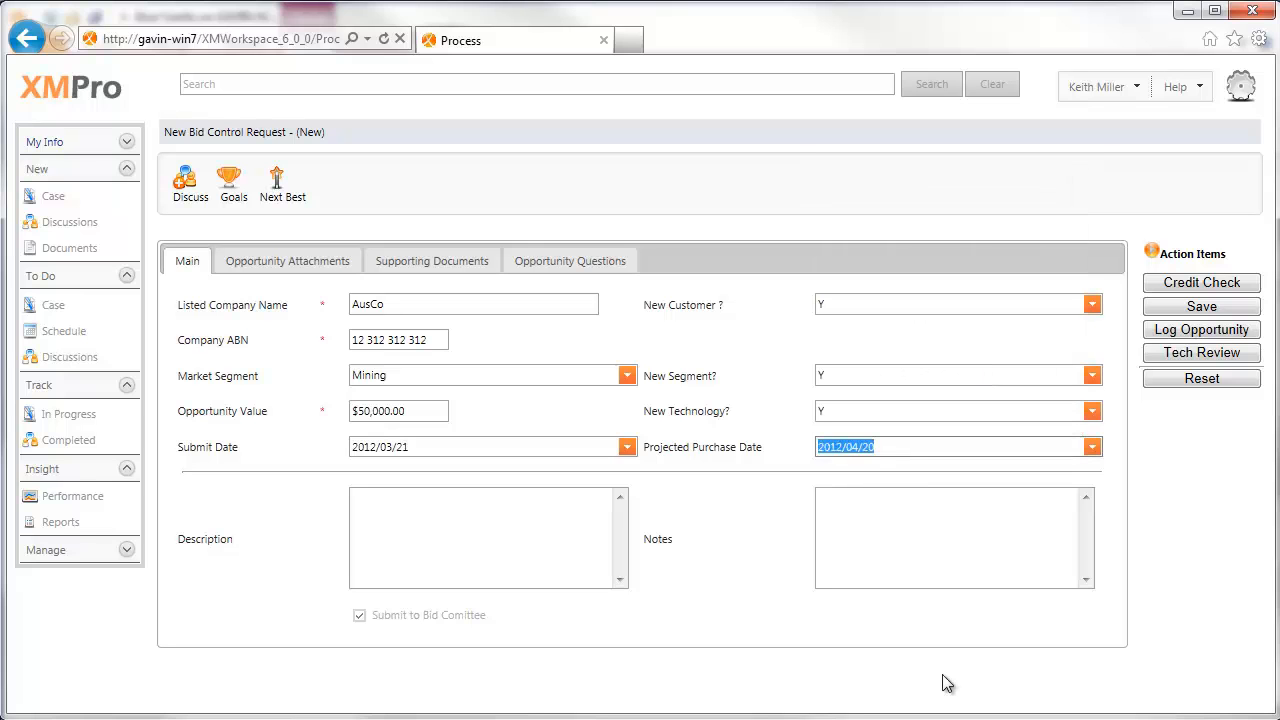
Attach AusCo Assessment.docx from the Example folder as the completed opportunity assessment
left_click(278, 262)
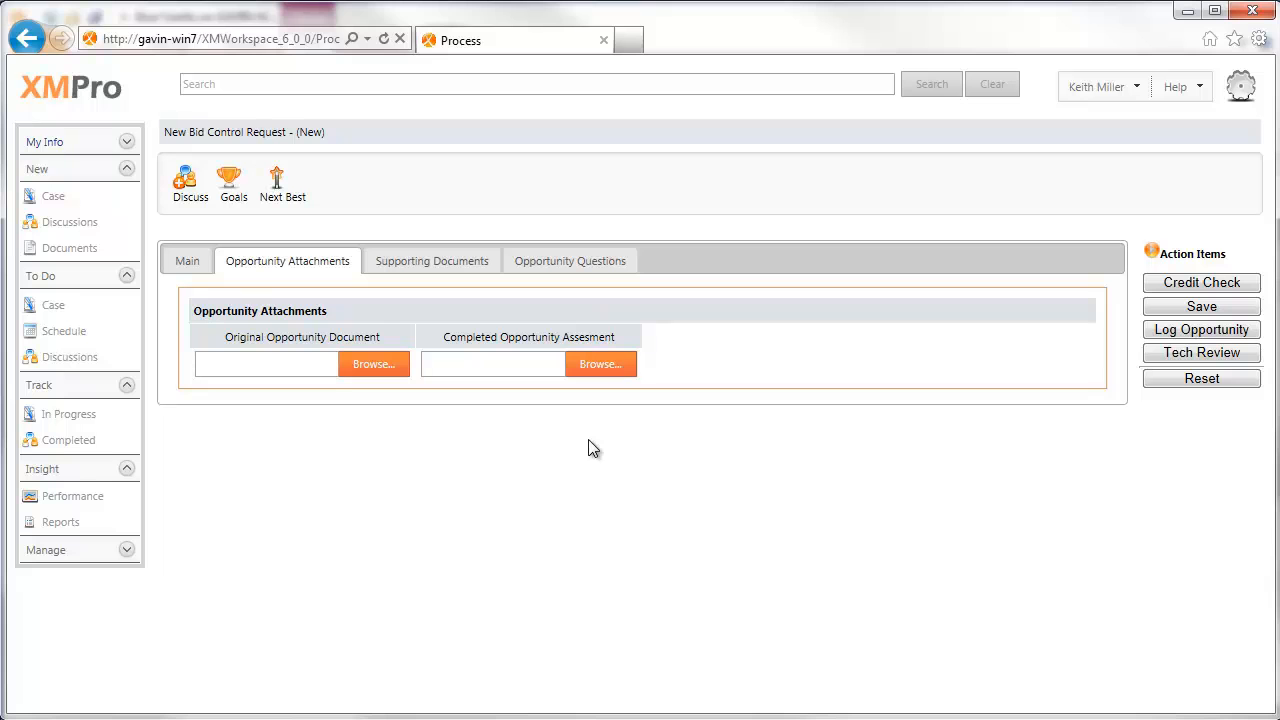
left_click(593, 368)
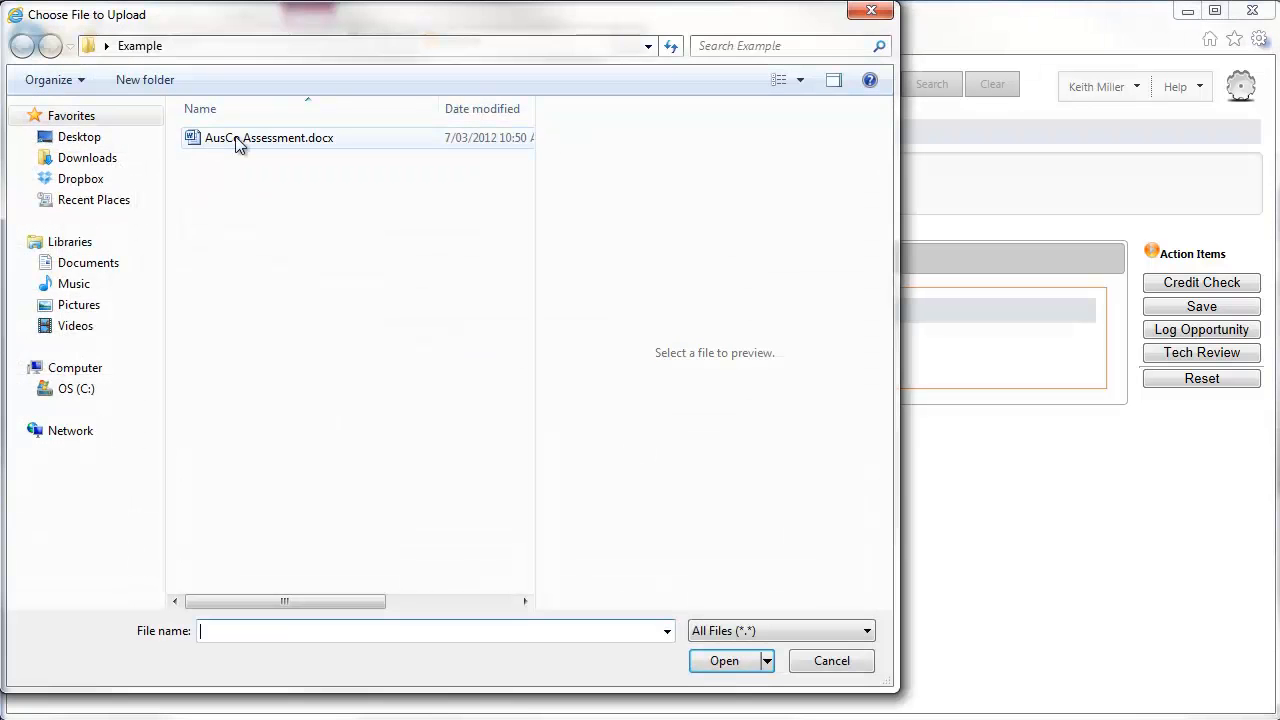
left_click(238, 140)
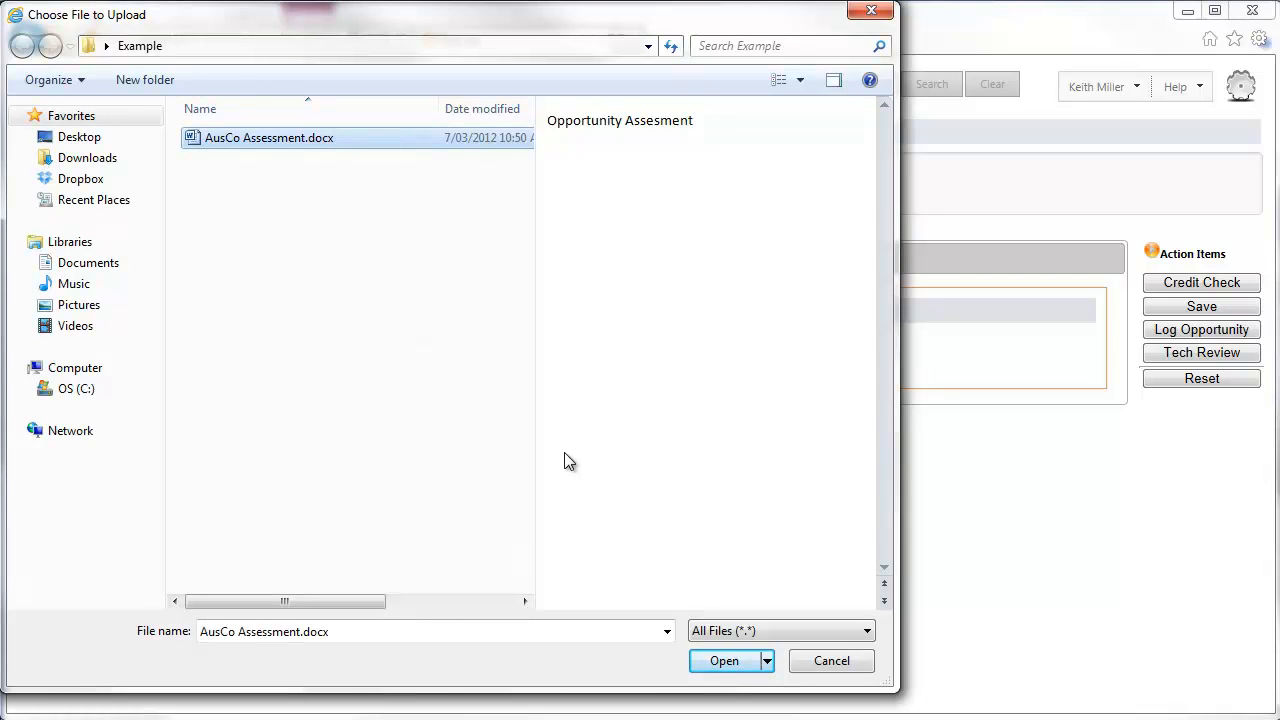
left_click(723, 662)
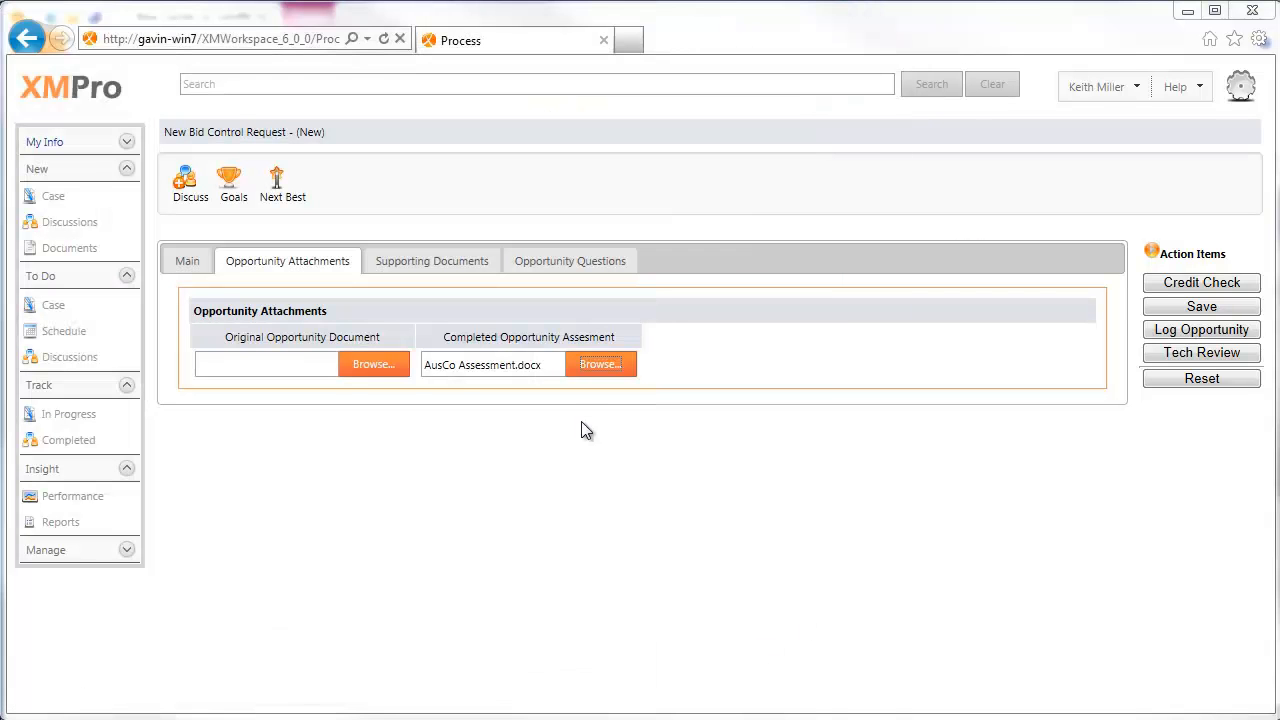
Check the supporting documents section, and answer Yes to the opportunity question "Do we know customer needs"
left_click(437, 264)
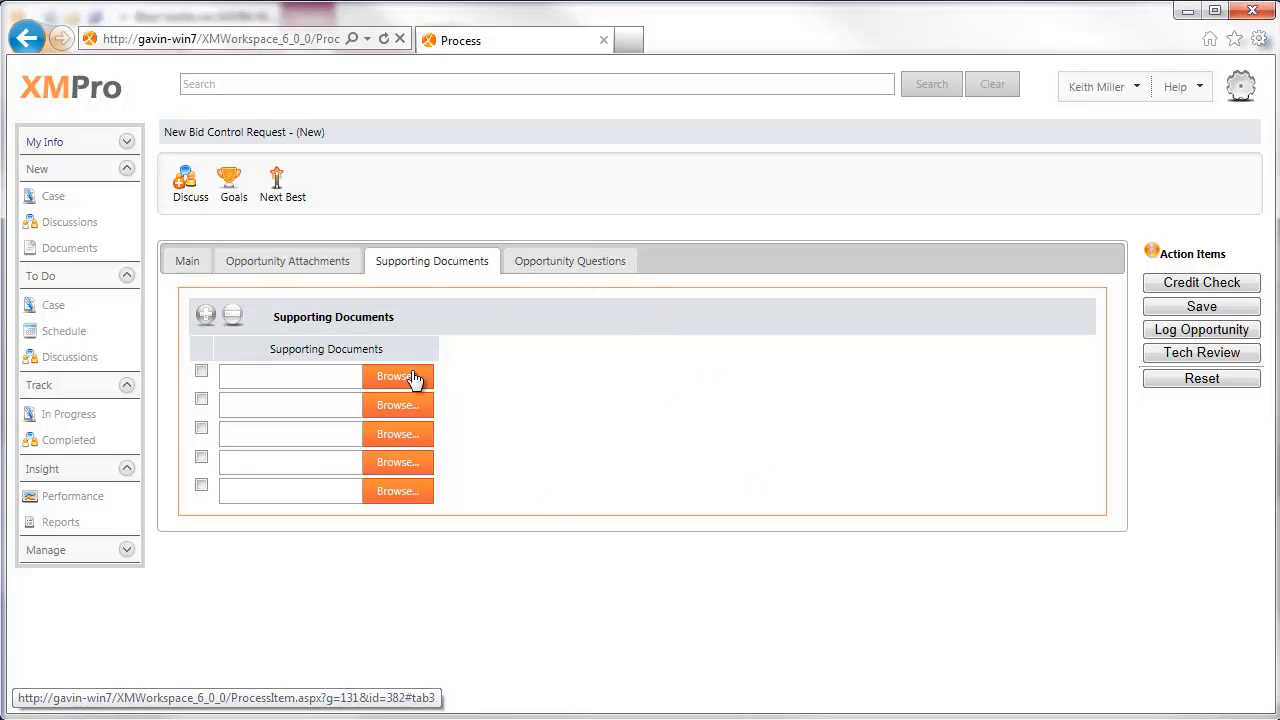
left_click(552, 265)
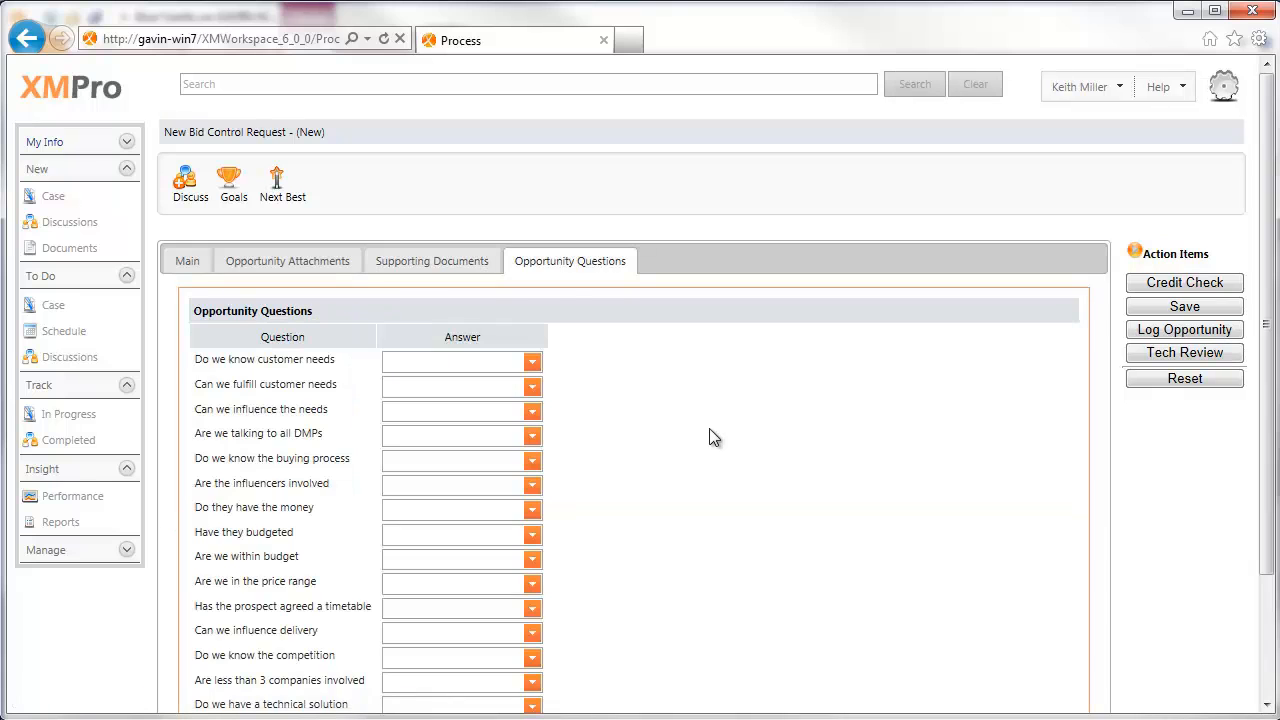
left_click(531, 362)
left_click(485, 405)
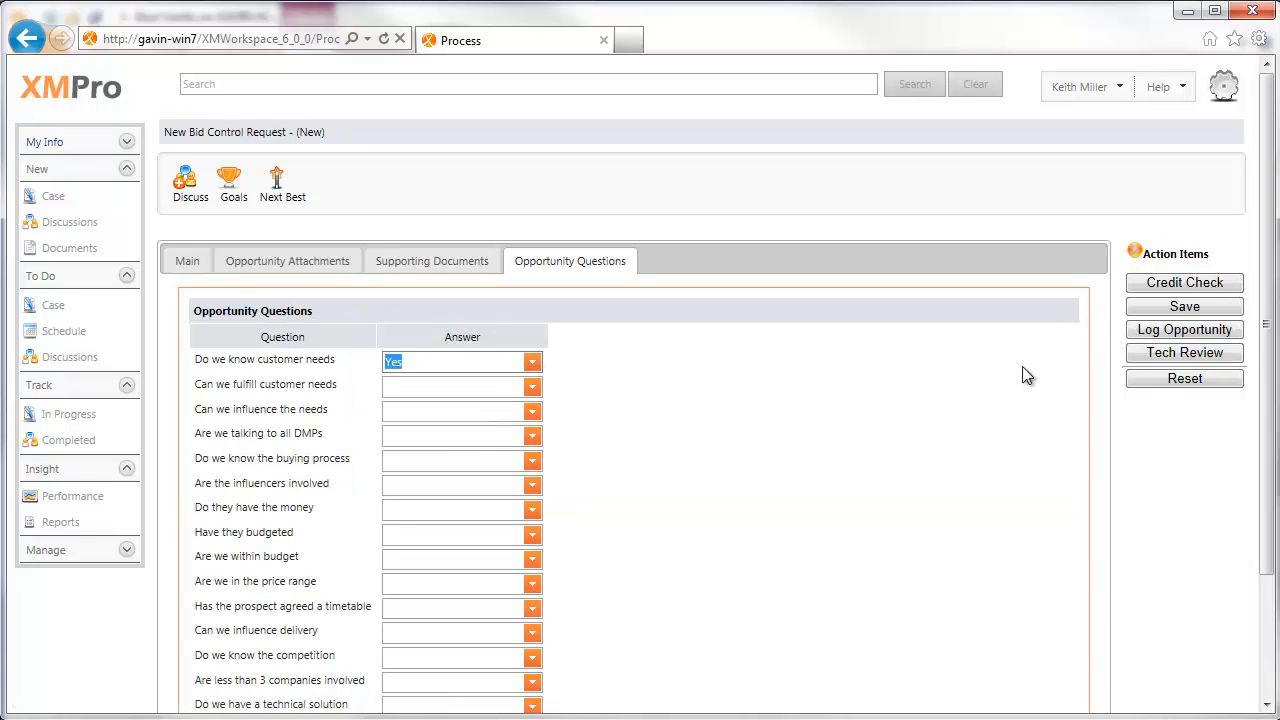
Review the main details and opportunity attachments, and submit the bid control request for a credit check
left_click(188, 261)
left_click(325, 270)
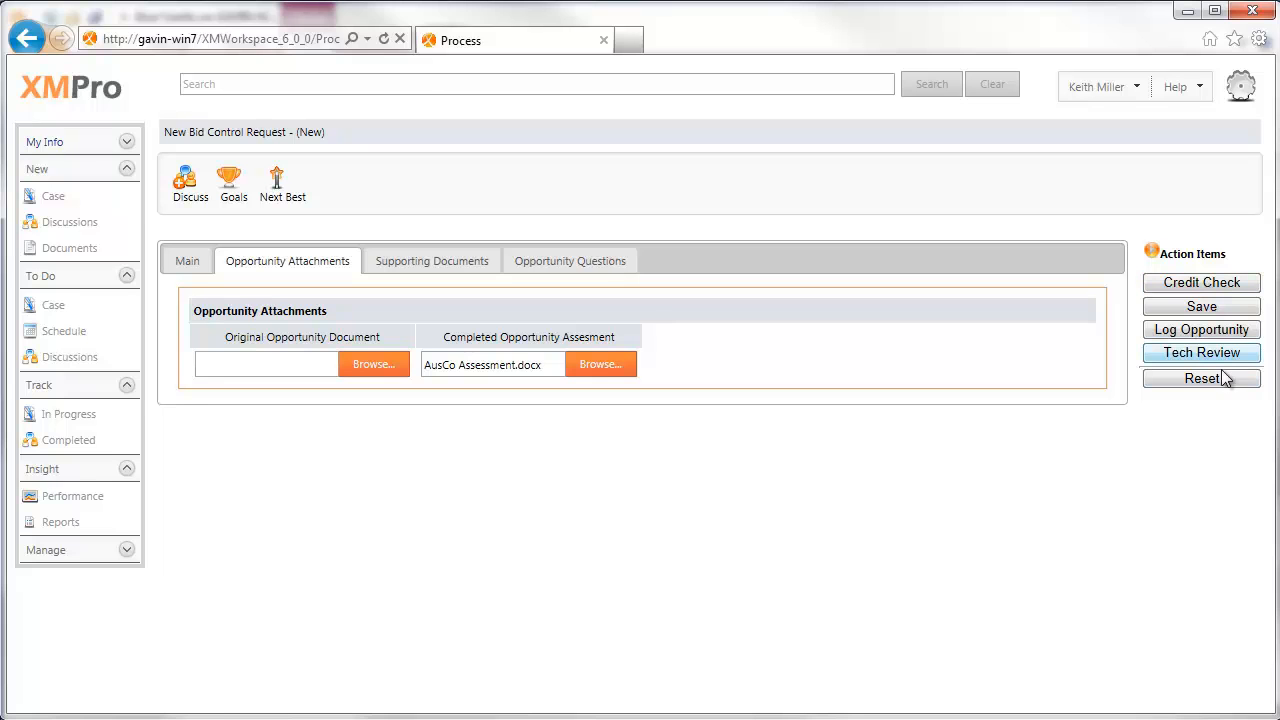
left_click(1230, 285)
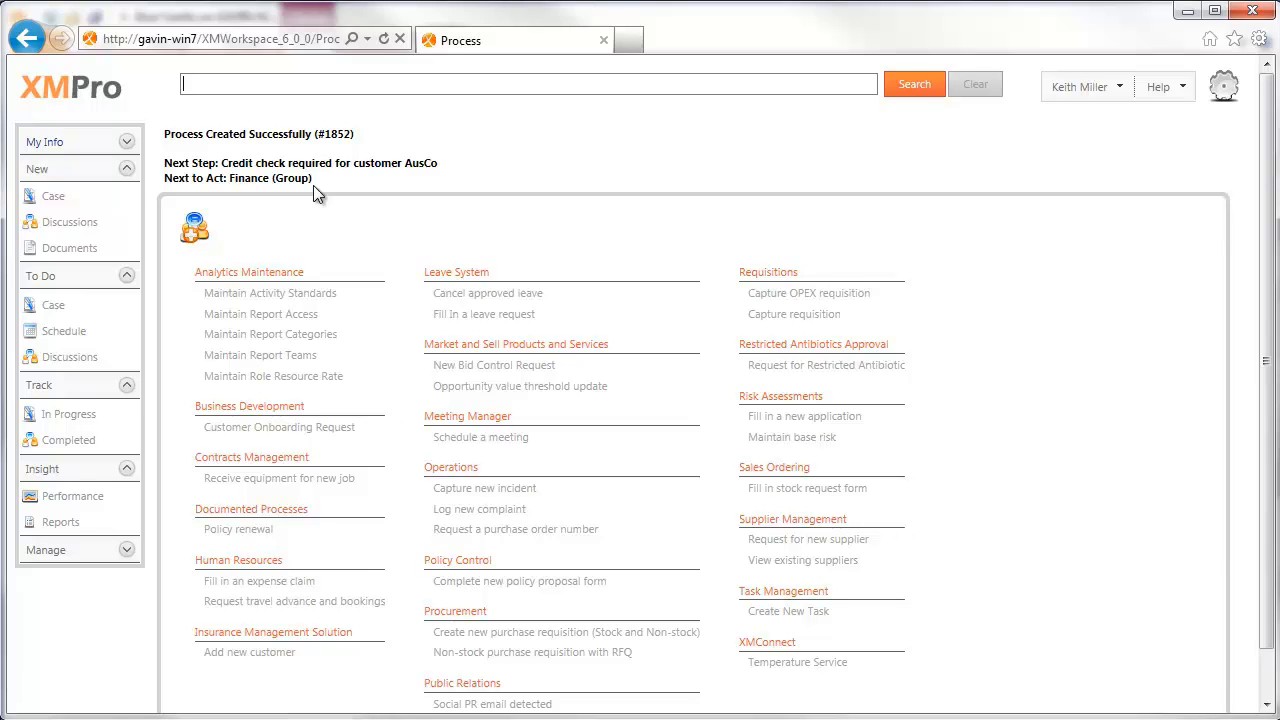
Log out and sign in through the XMPro provider as the finance team member, entering the user name and password
left_click(1082, 87)
left_click(1098, 159)
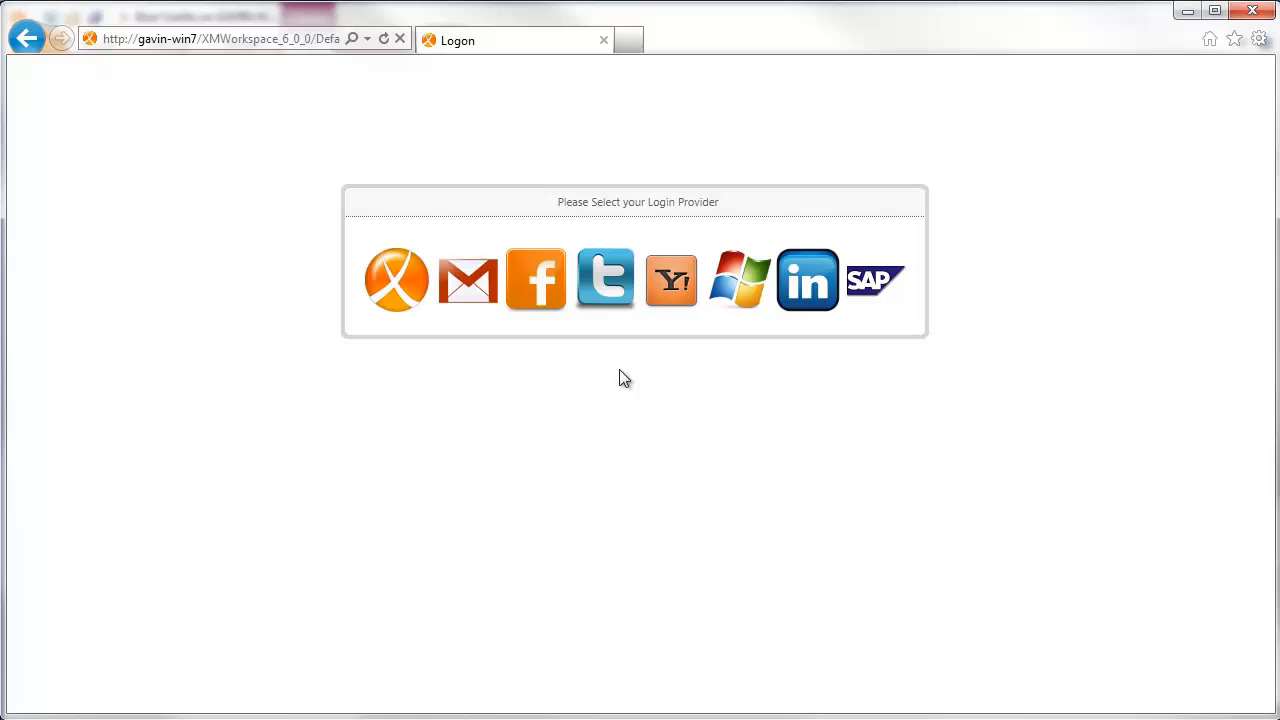
left_click(400, 305)
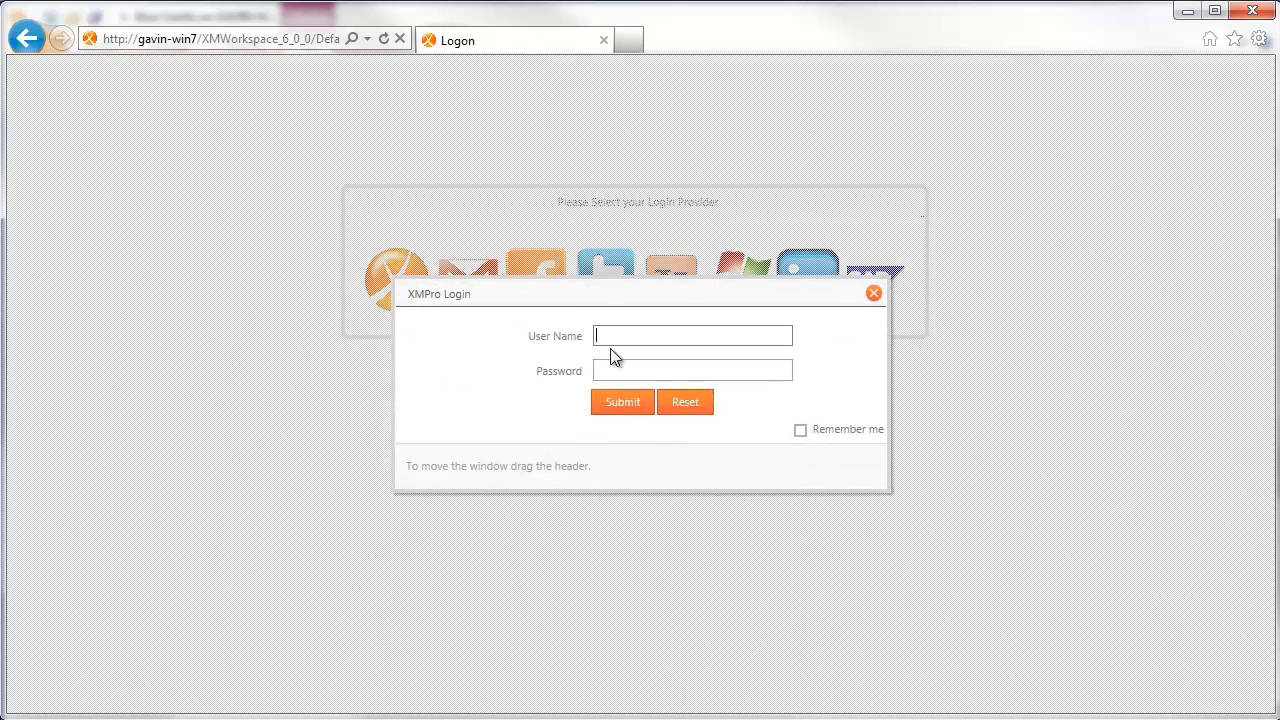
type("ma")
left_click(612, 352)
left_click(626, 371)
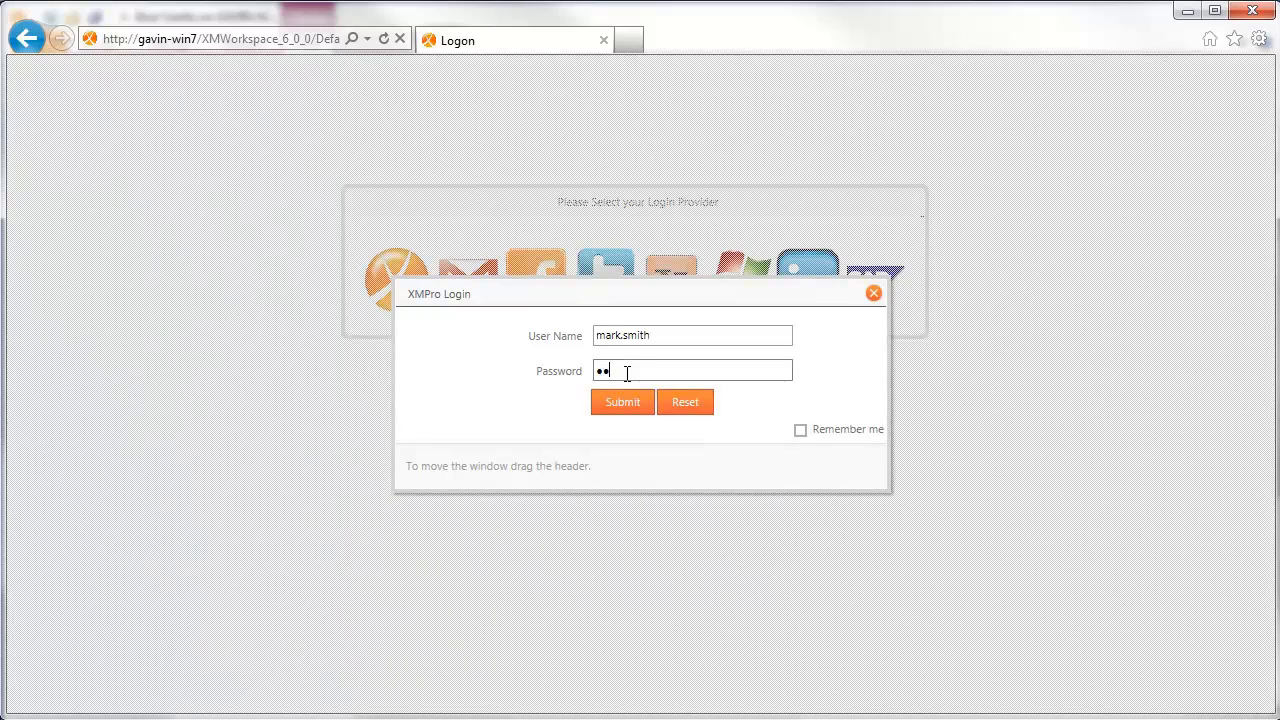
type("•••••")
left_click(624, 402)
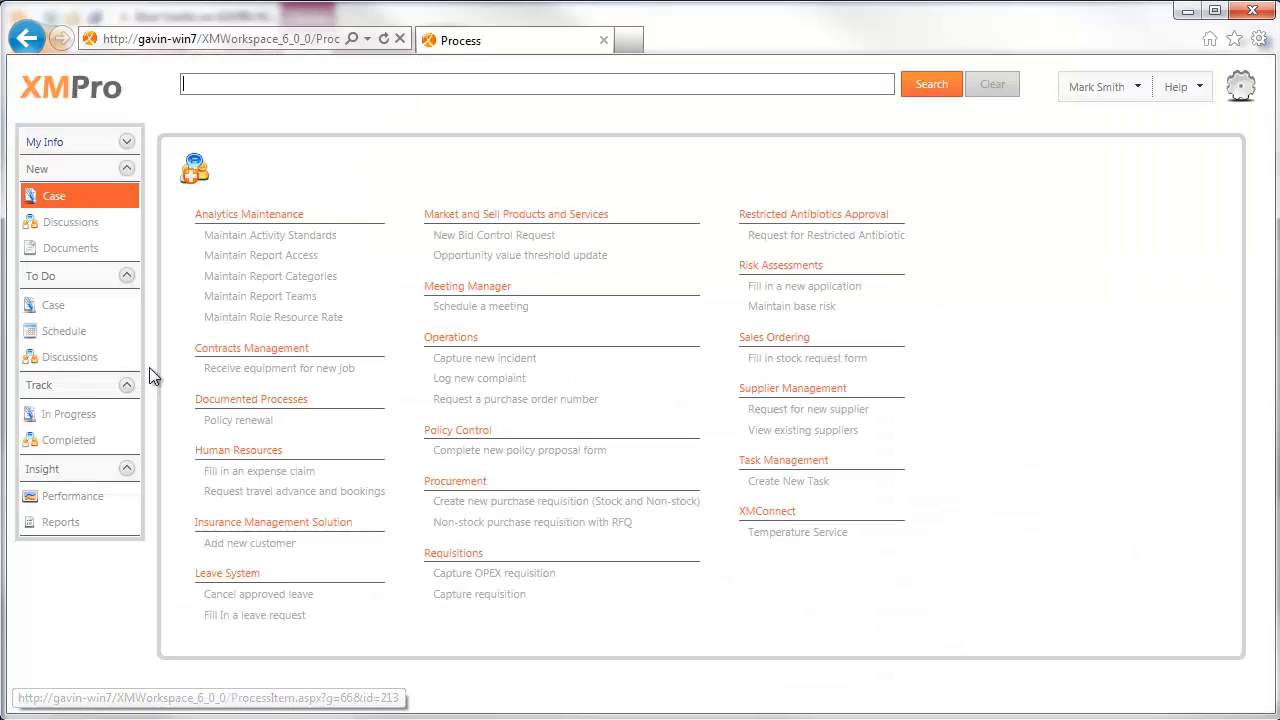
left_click(60, 310)
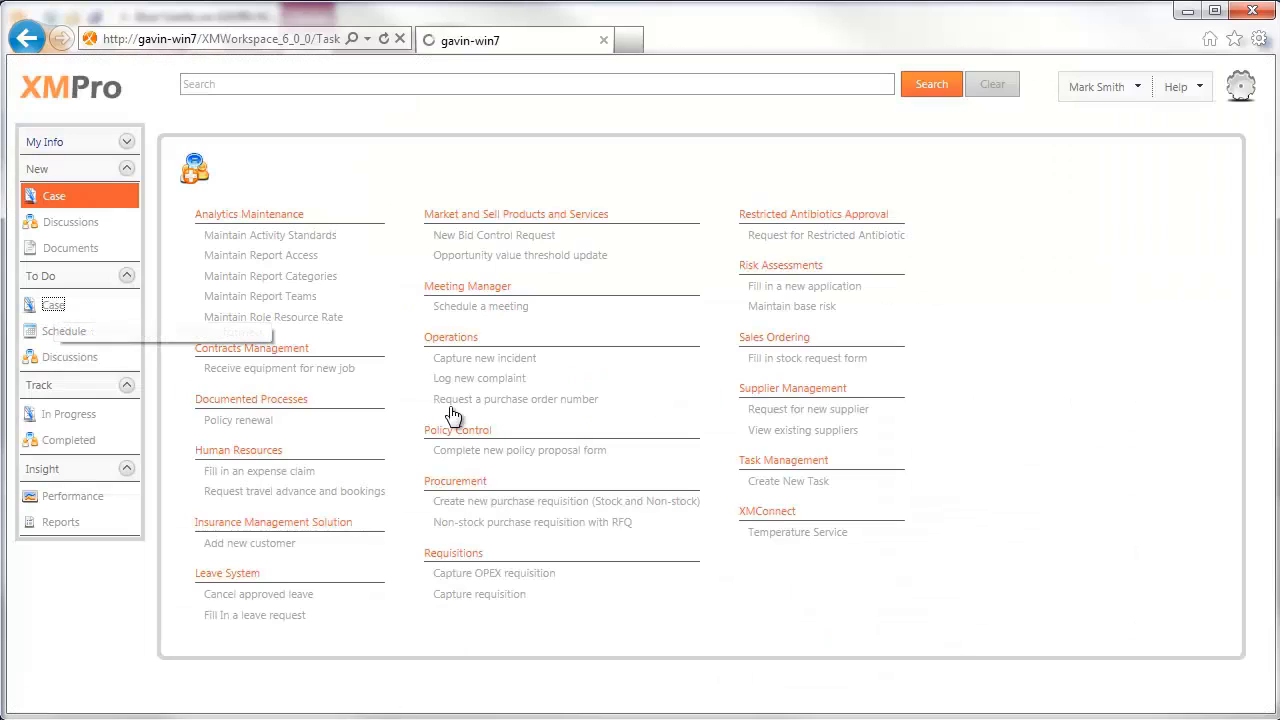
left_click(324, 155)
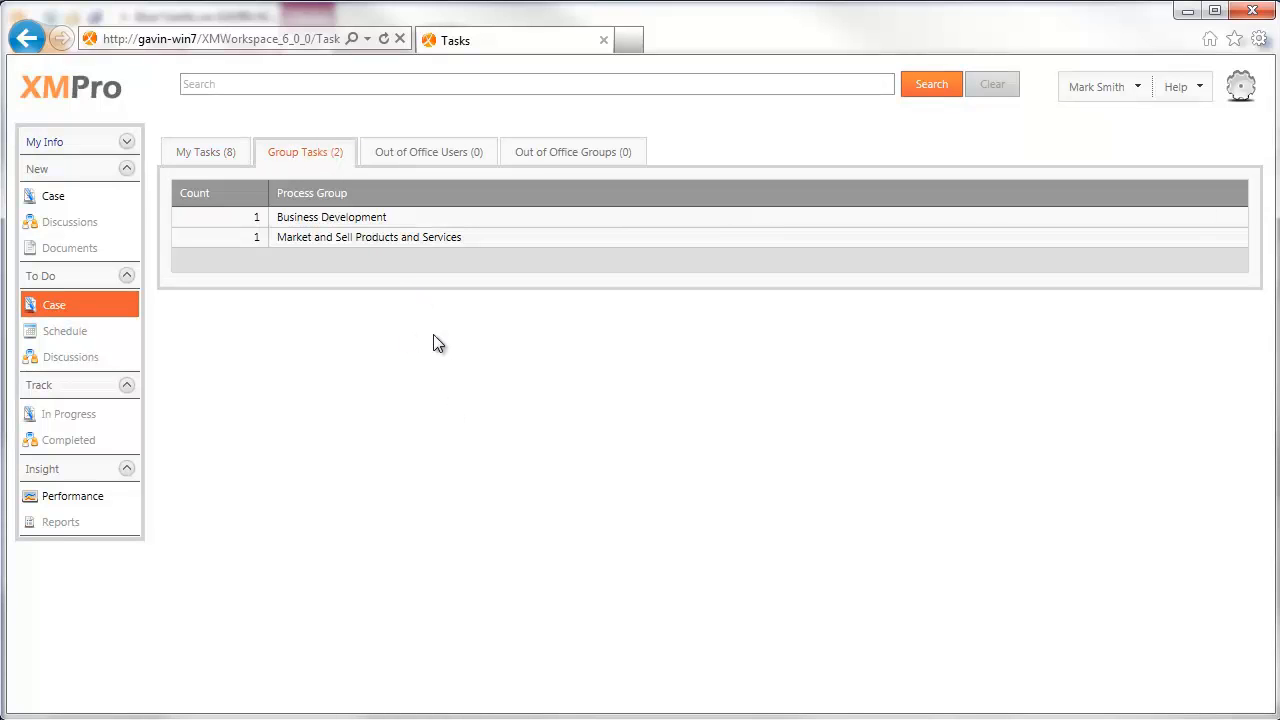
left_click(362, 220)
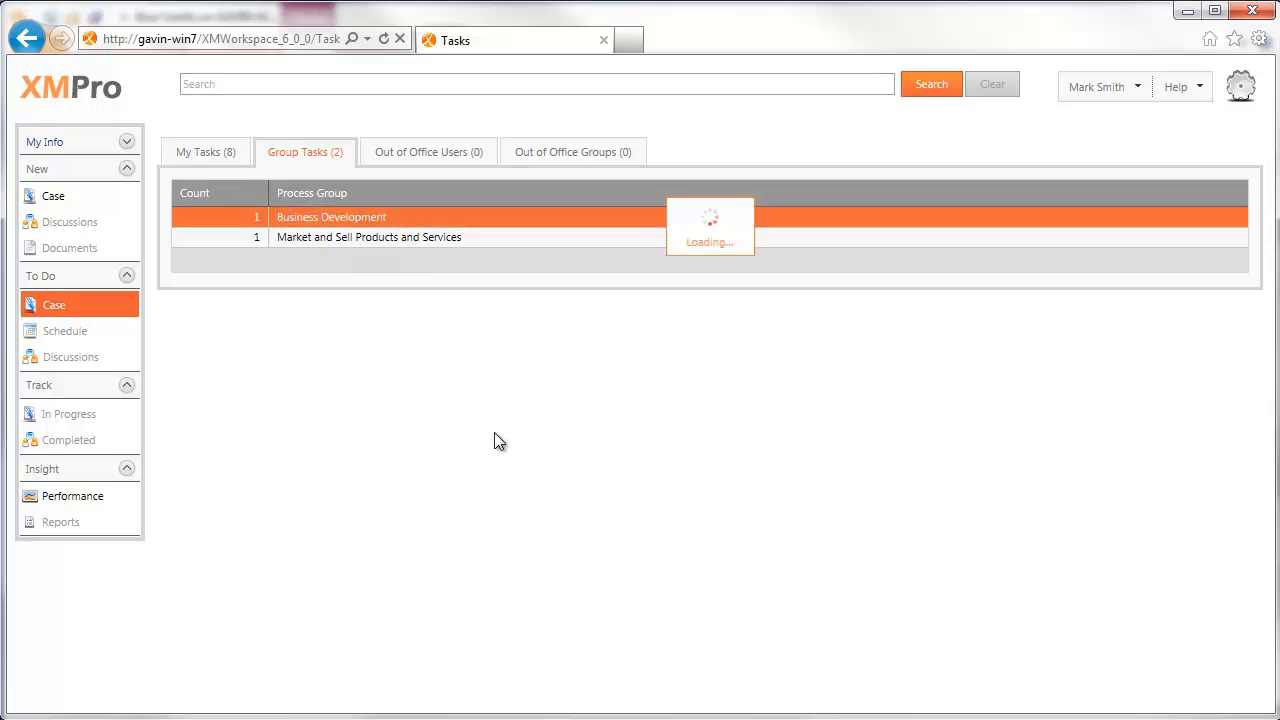
left_click(27, 38)
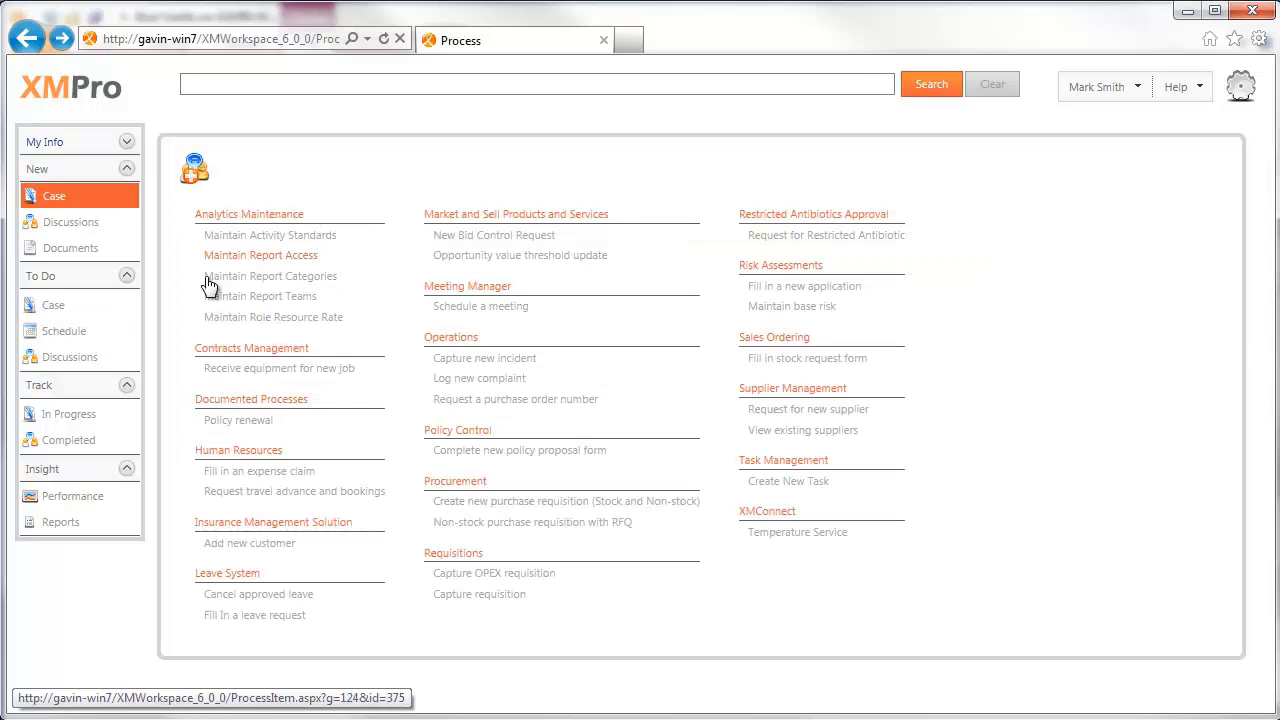
Open the AusCo credit check task from the Market and Sell Products and Services group tasks in the to-do cases
left_click(52, 305)
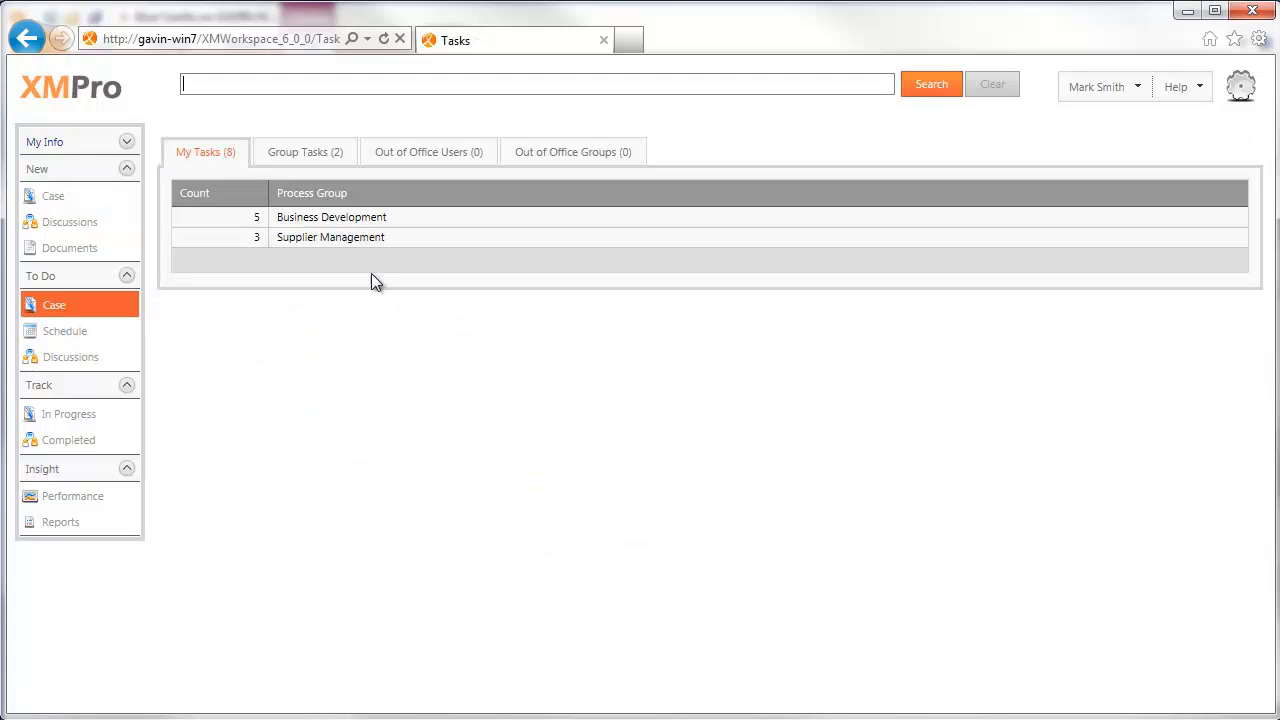
left_click(312, 156)
left_click(418, 244)
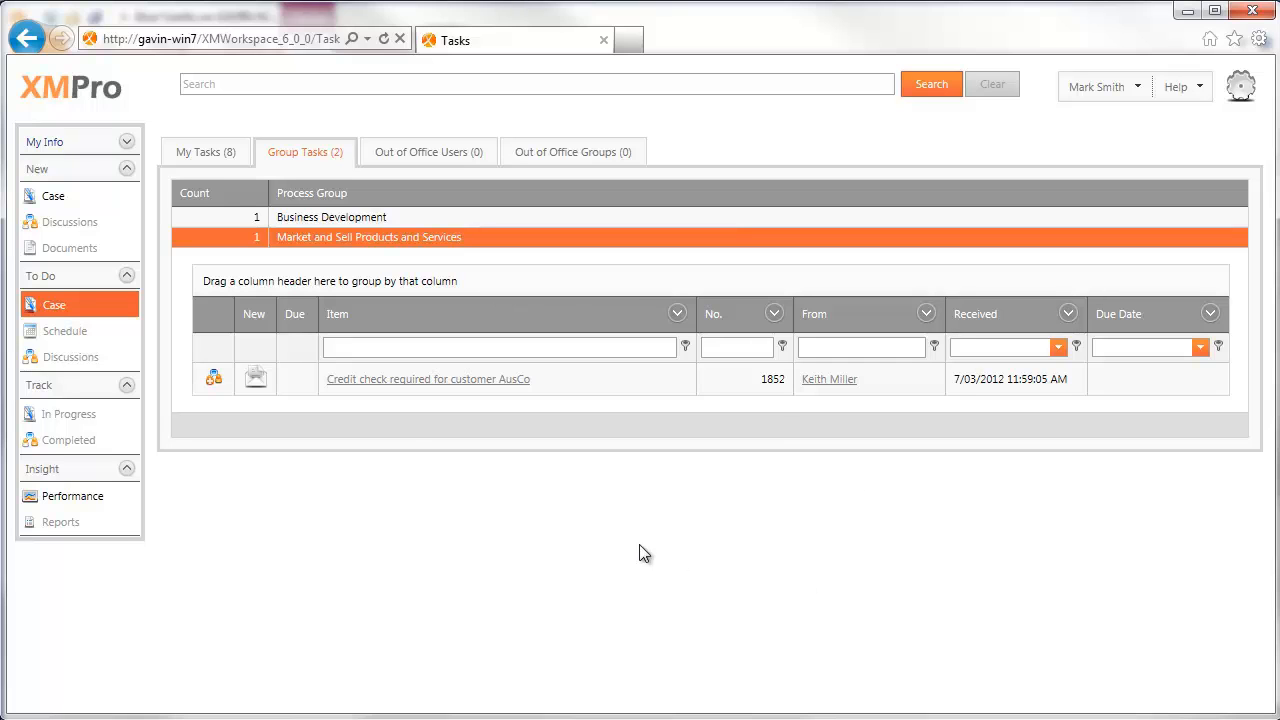
left_click(449, 379)
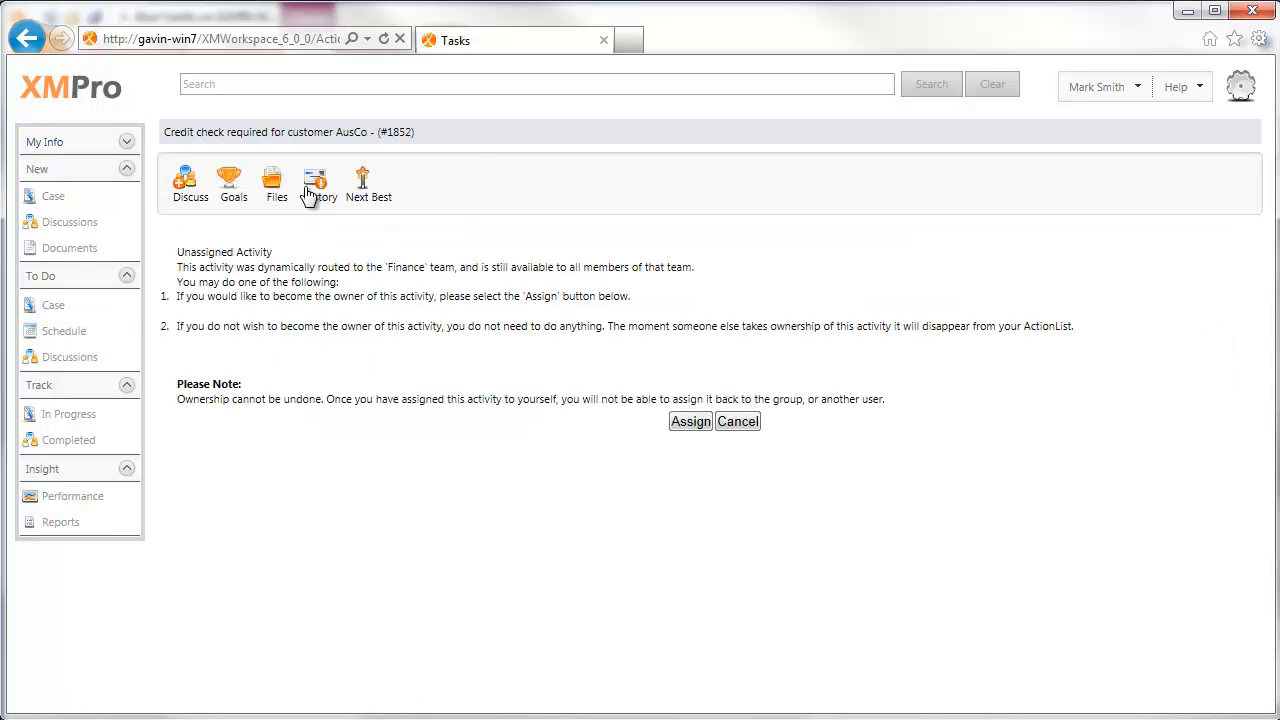
Examine the captured AusCo opportunity form in the task's history, and close the history
left_click(318, 190)
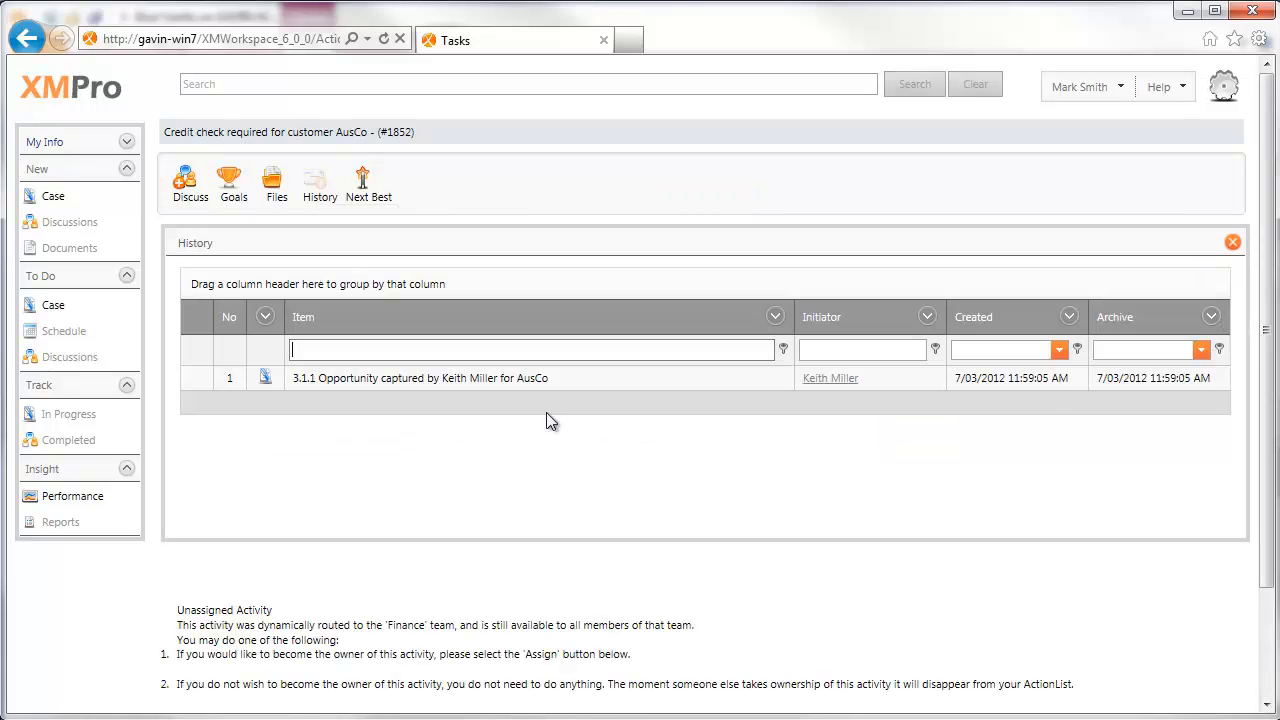
left_click(494, 380)
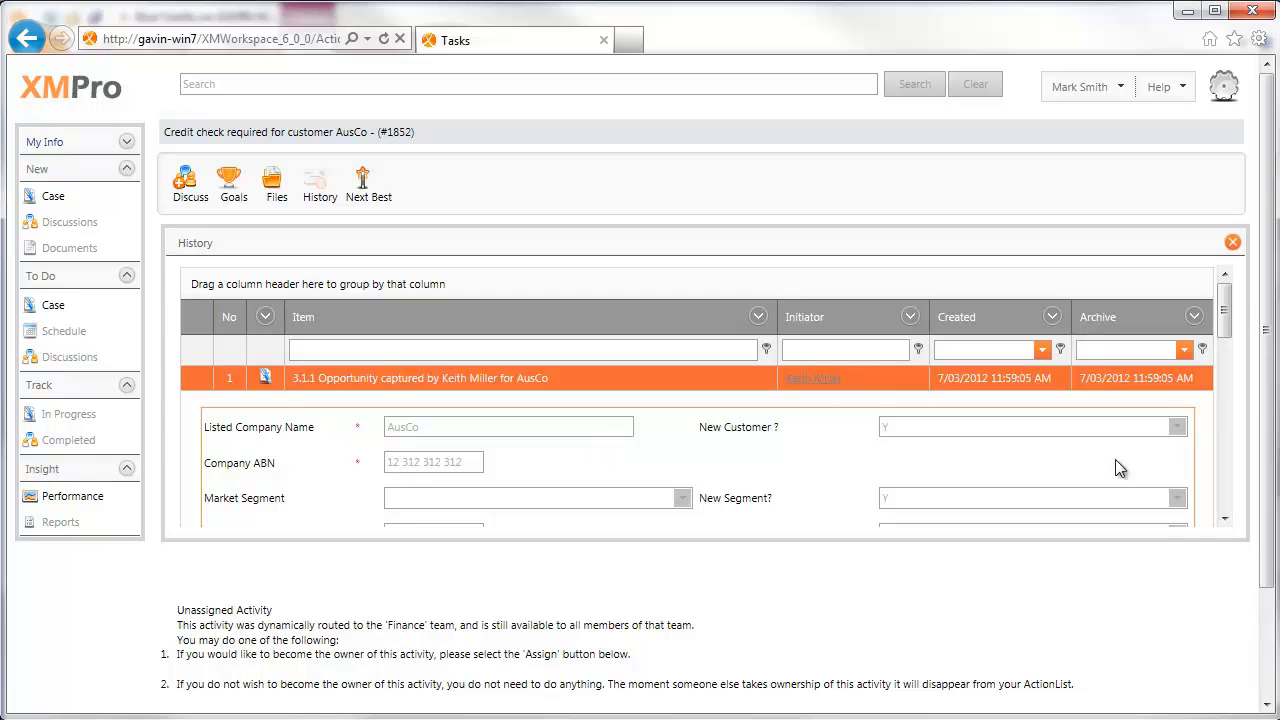
mouse_move(1222, 315)
left_mouse_down()
mouse_move(1222, 503)
mouse_move(1204, 297)
left_mouse_up()
left_click(1232, 242)
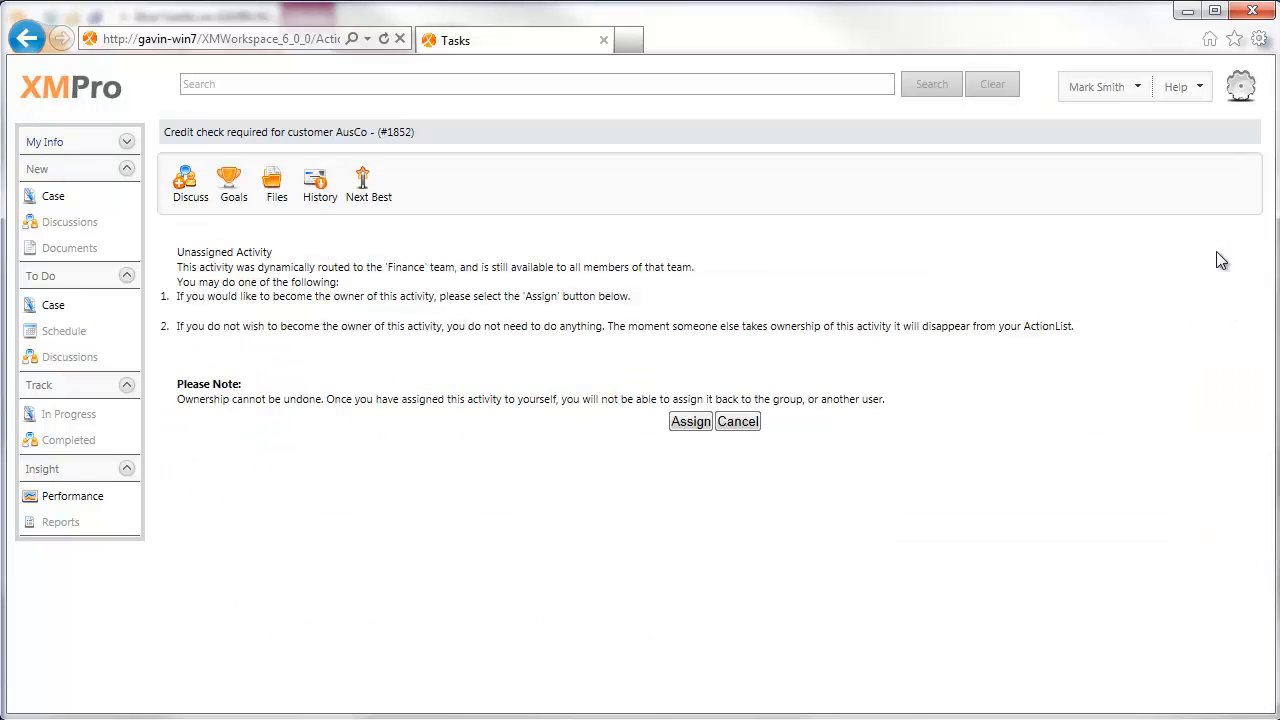
Take ownership of the AusCo credit check activity and look through its main details
left_click(702, 427)
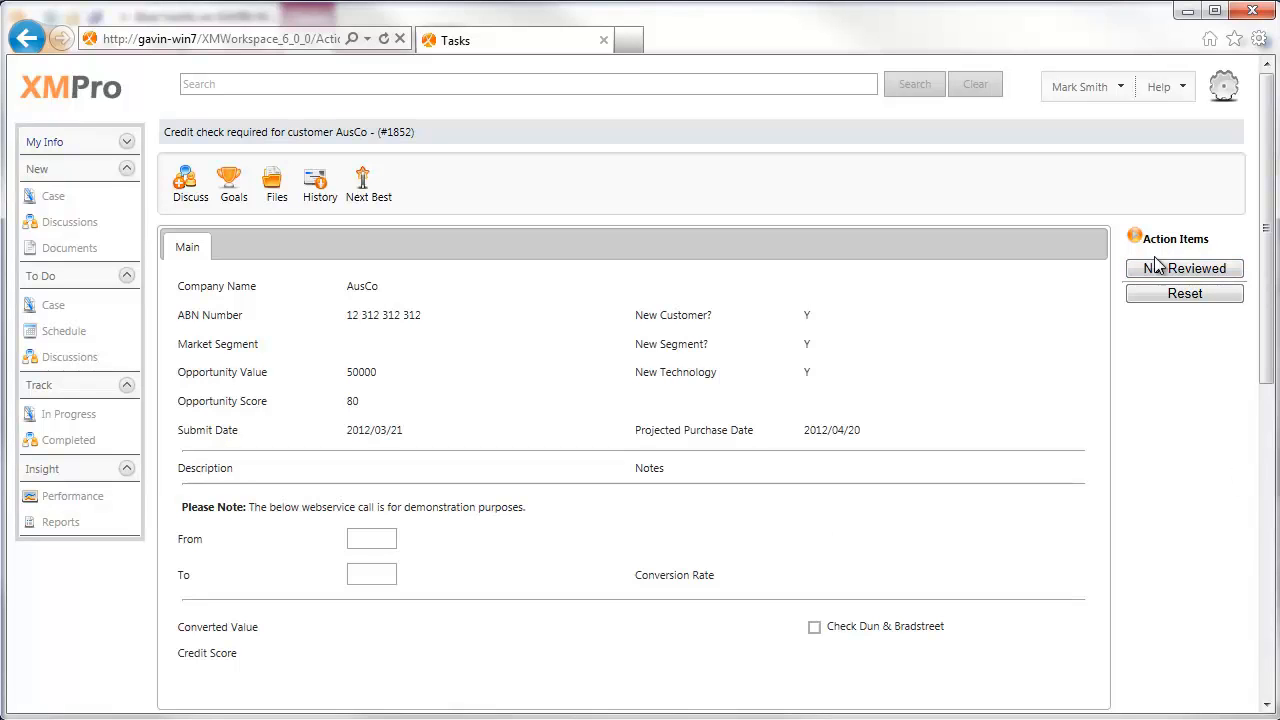
scroll(1268, 258, "down", 1)
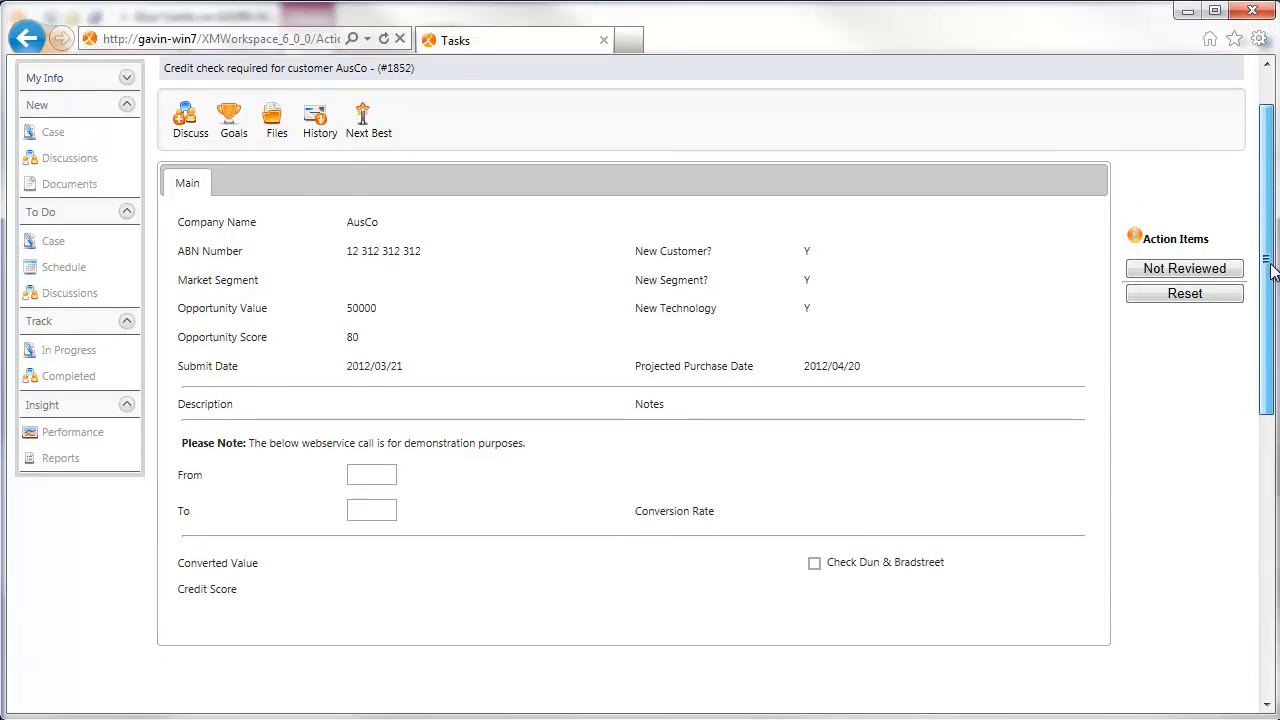
scroll(1270, 270, "up", 1)
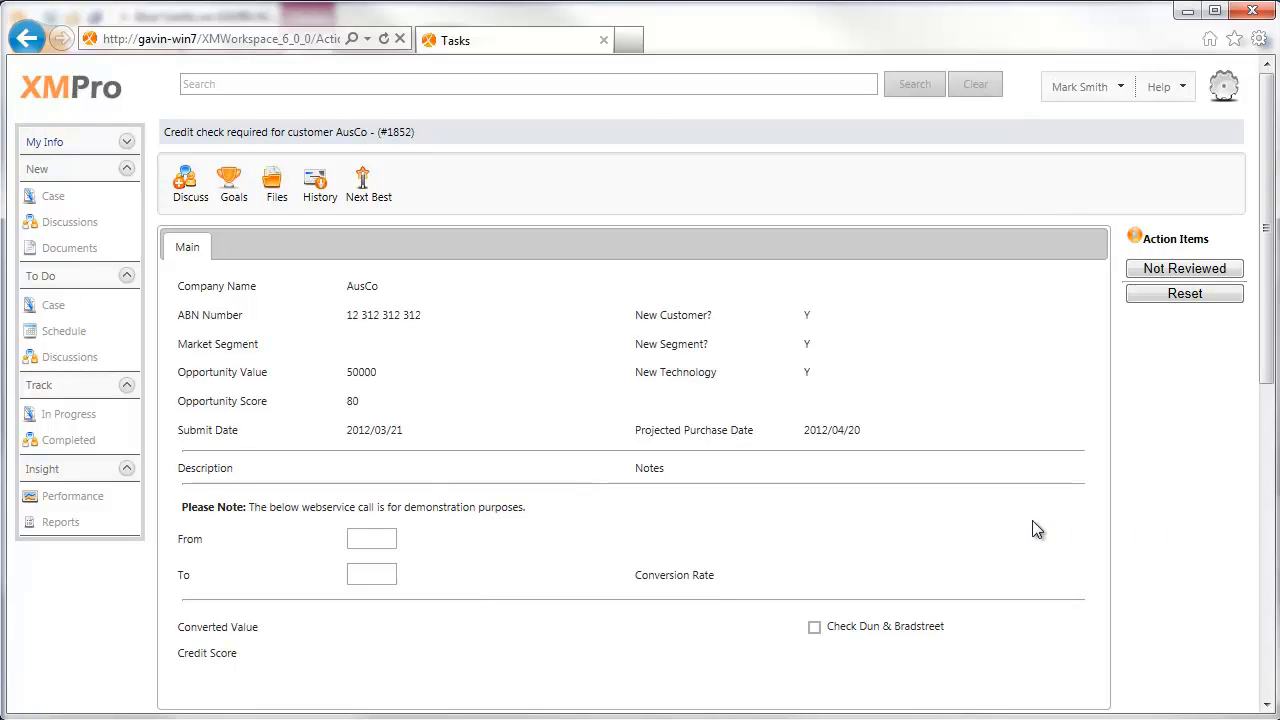
Convert the opportunity value from USD to AUD
left_click(394, 537)
type("USD")
left_click(365, 572)
type("AUD")
left_click(902, 571)
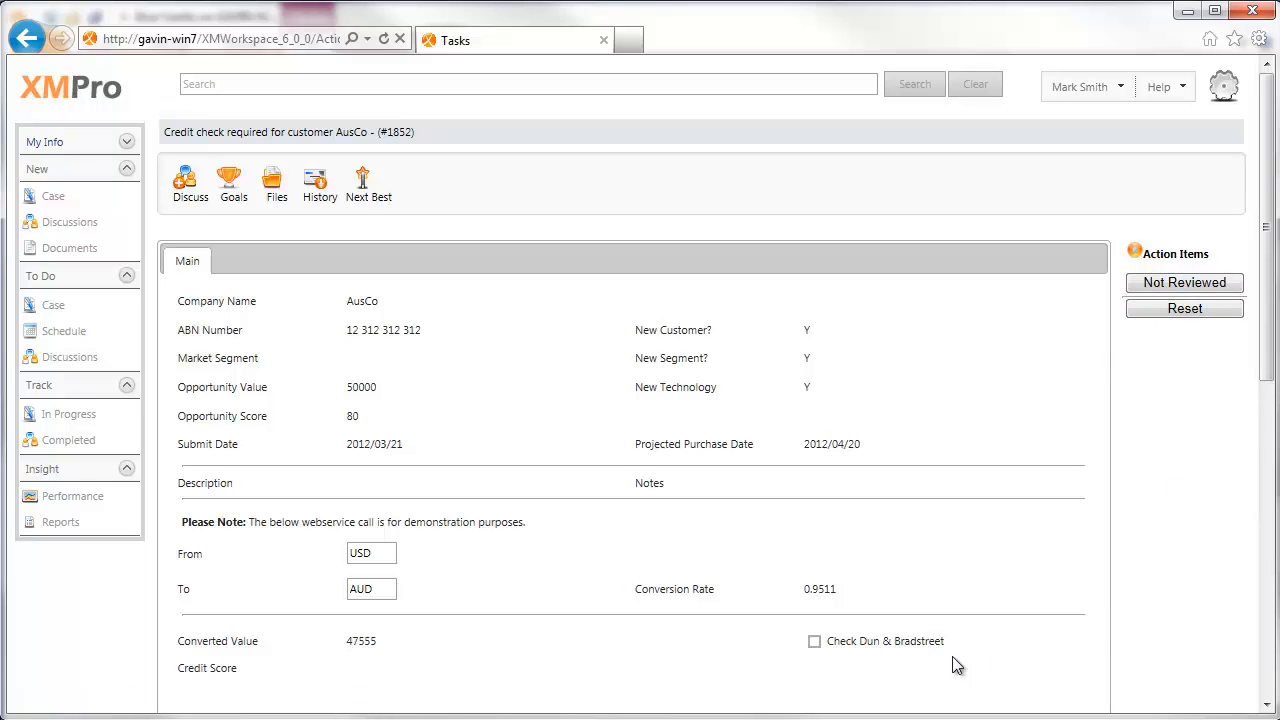
Run the Dun & Bradstreet check for AusCo and submit the credit check as a positive review
left_click(815, 644)
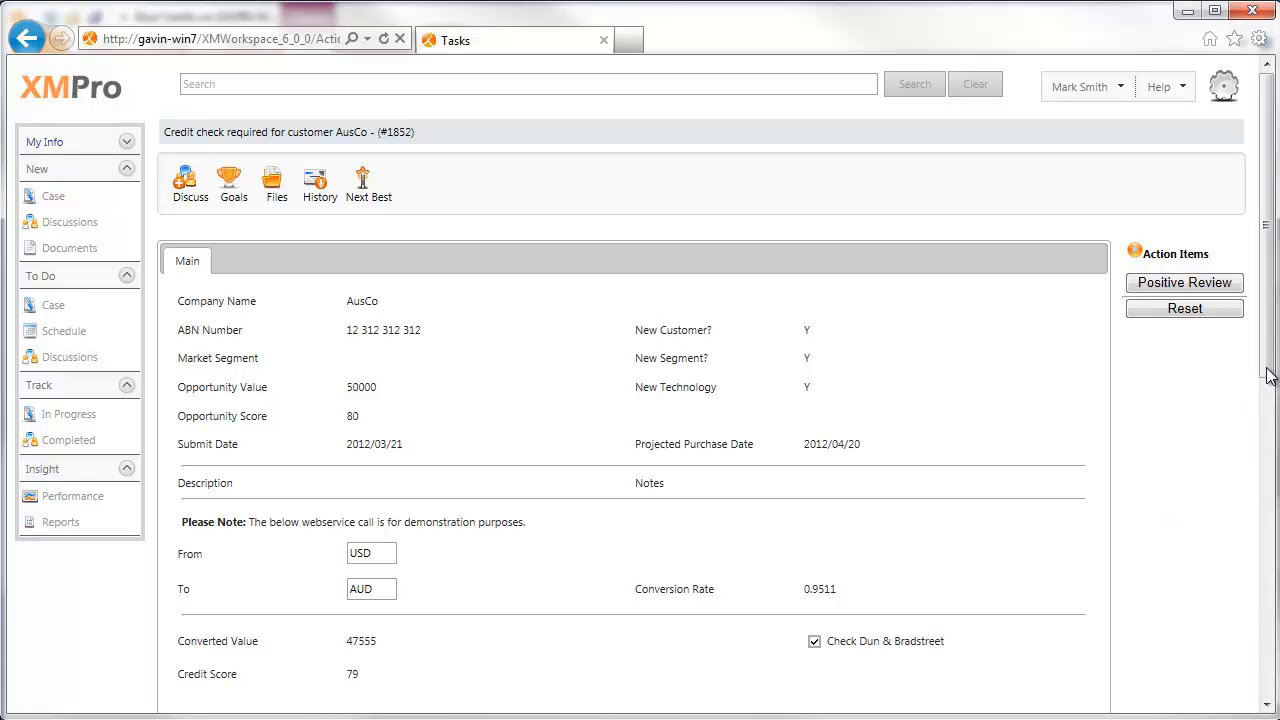
left_click(1215, 285)
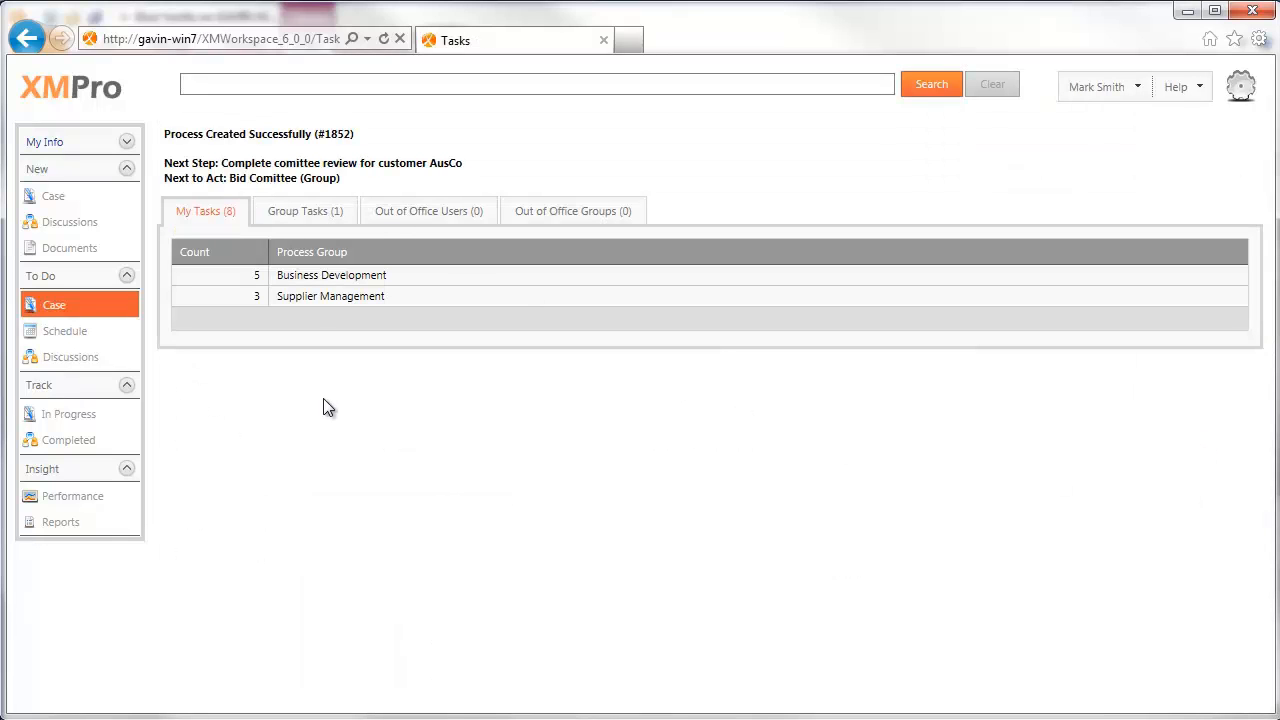
Log out and sign in through the XMPro provider as the bid committee member, entering the user name and password
left_click(1098, 87)
left_click(1110, 162)
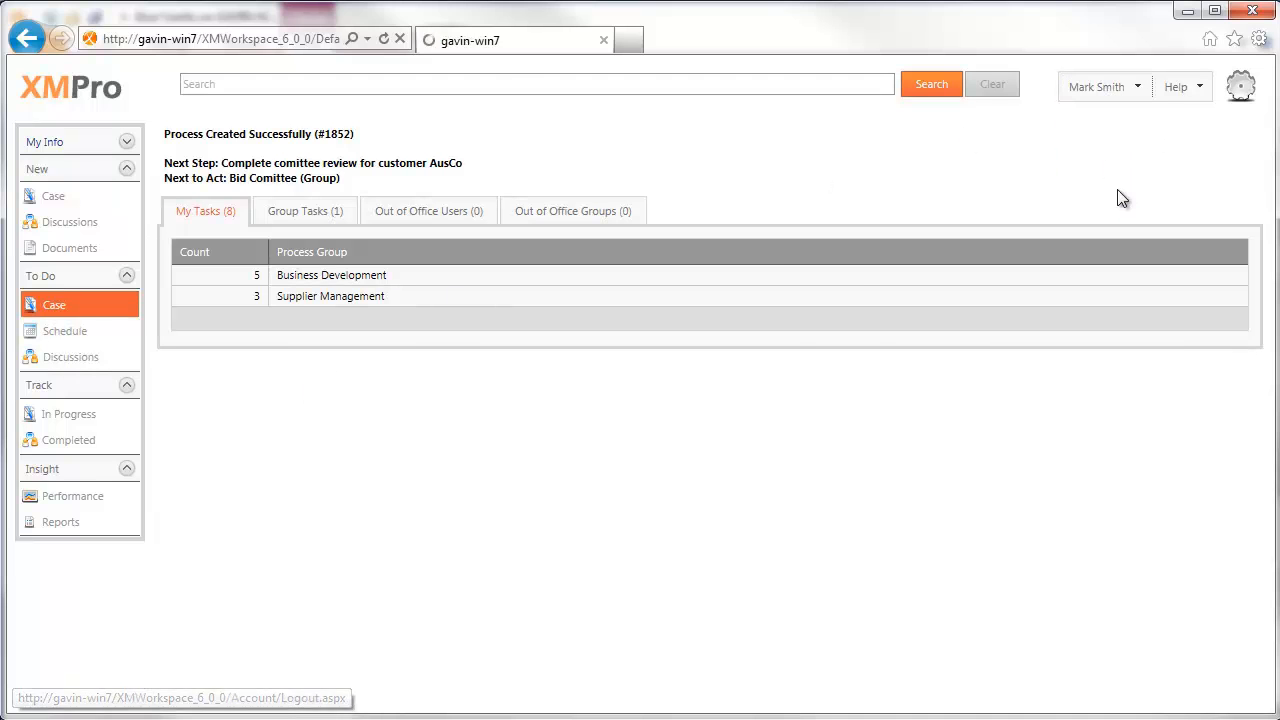
left_click(378, 280)
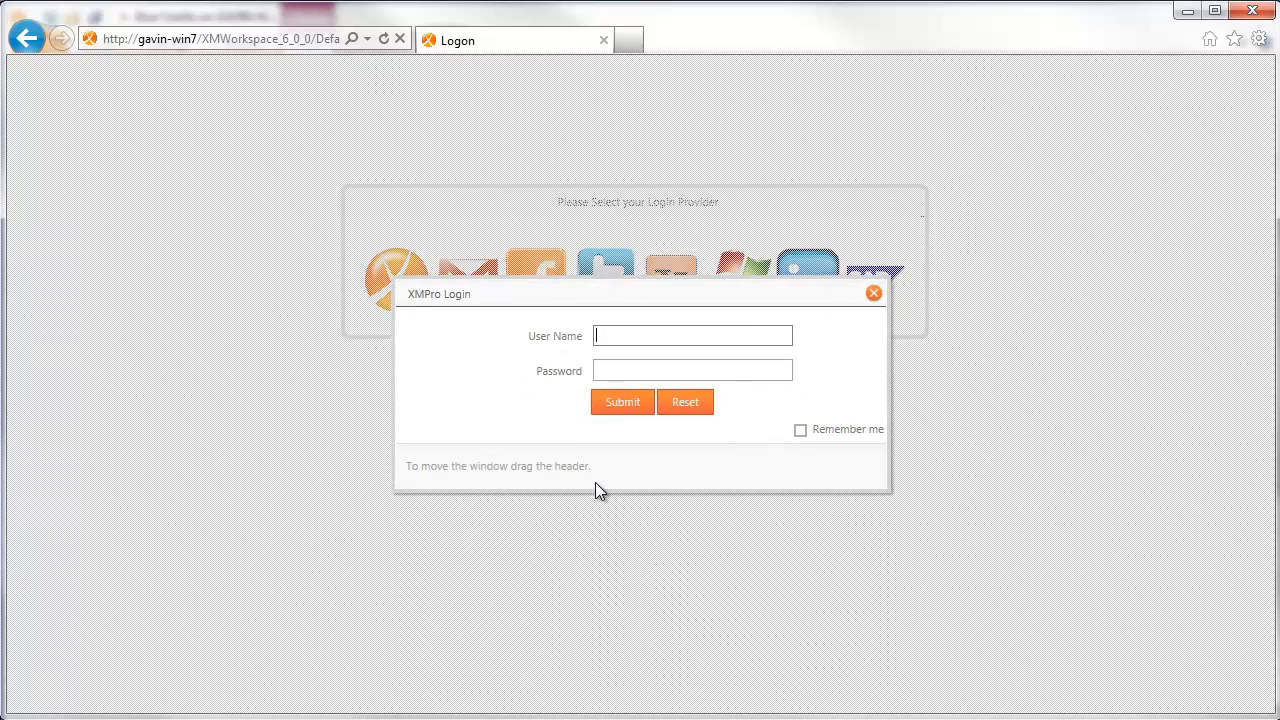
type("t")
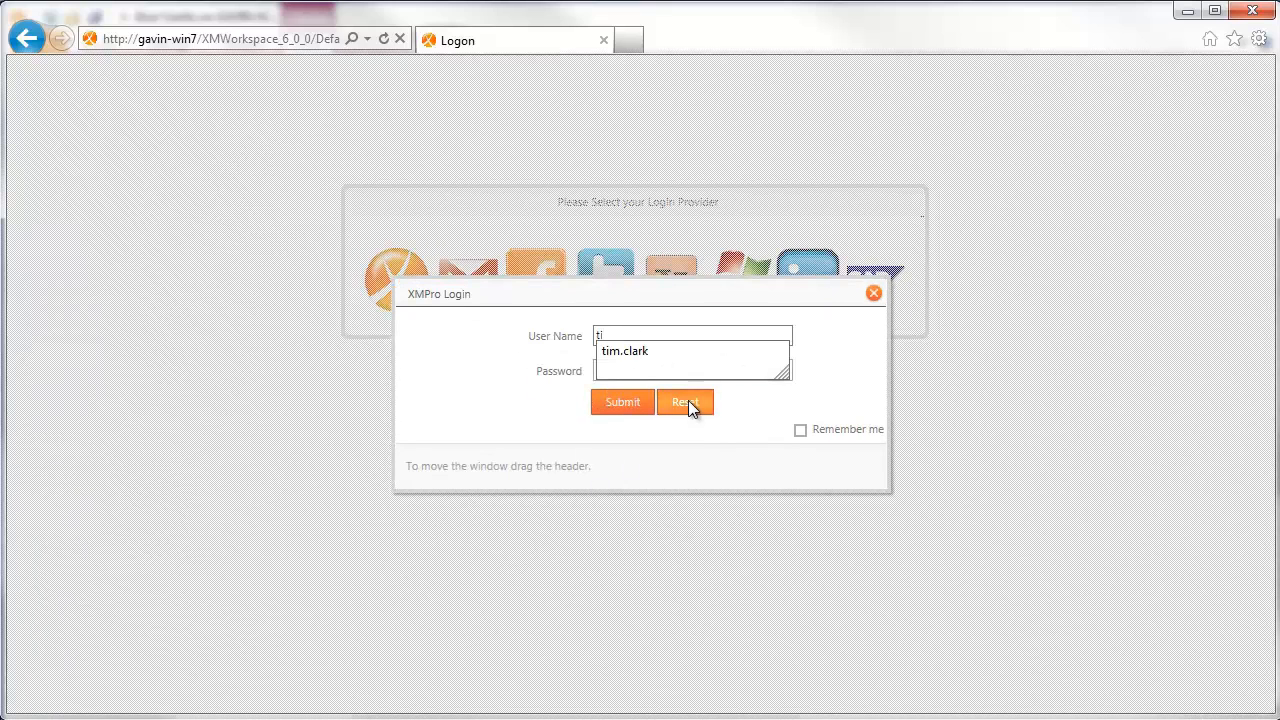
left_click(621, 352)
left_click(614, 372)
type("••••")
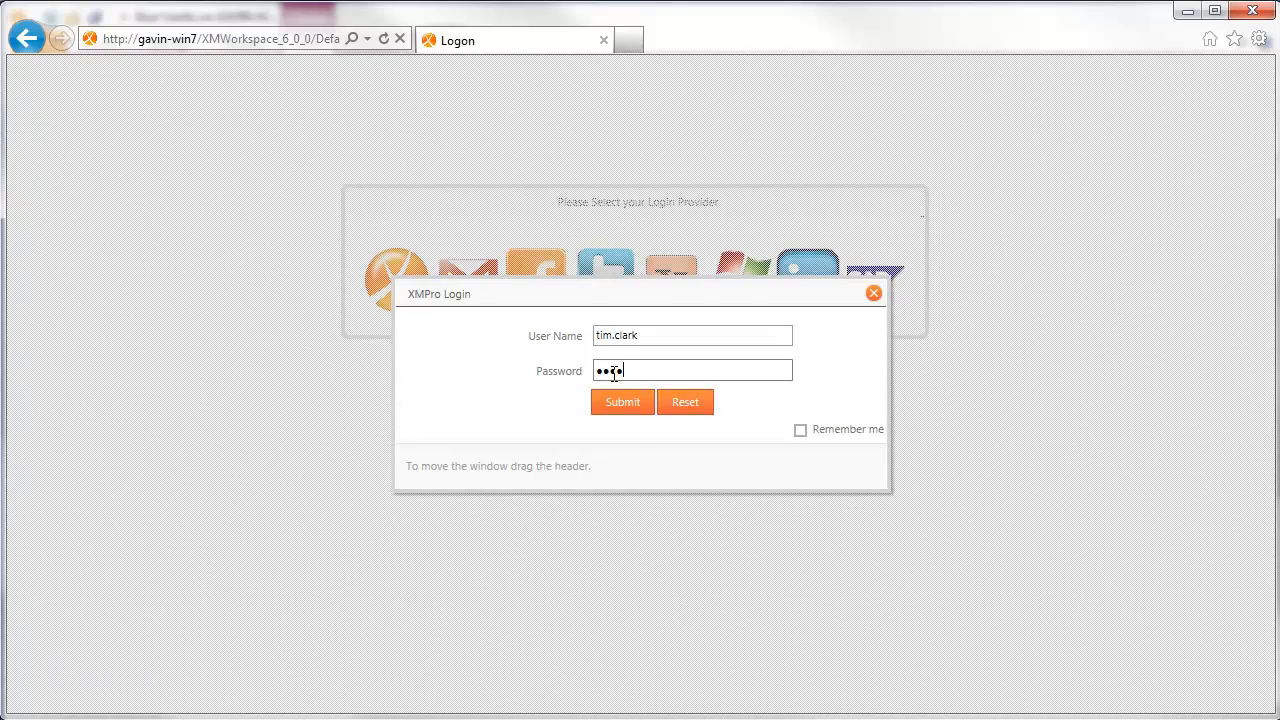
left_click(606, 408)
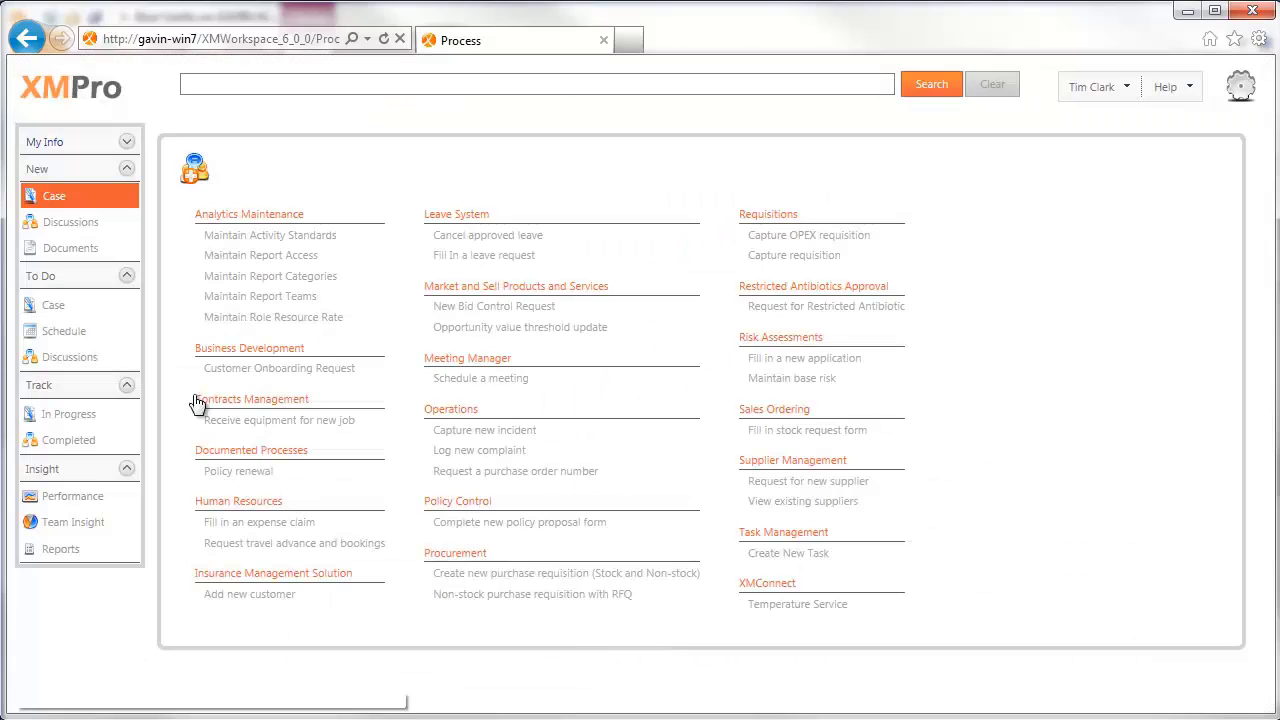
Open the AusCo committee review from the Market and Sell Products and Services group tasks, and leave it without taking ownership
left_click(45, 306)
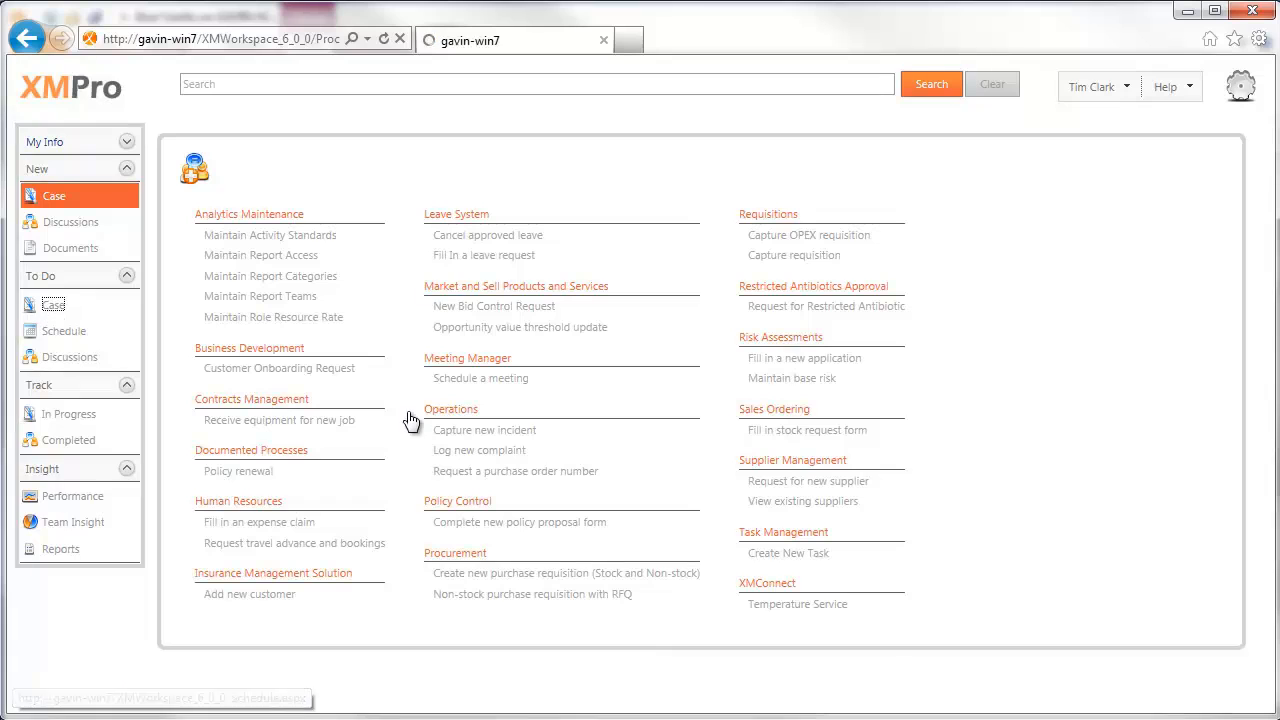
left_click(335, 160)
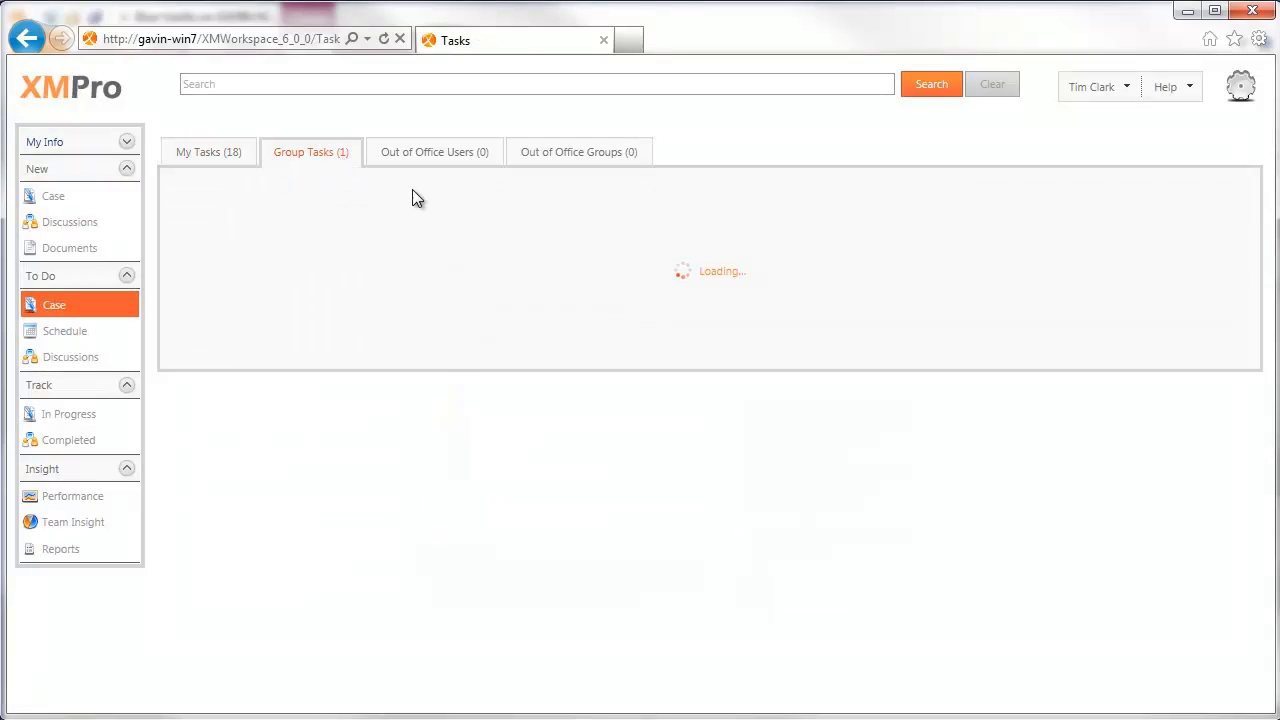
left_click(362, 220)
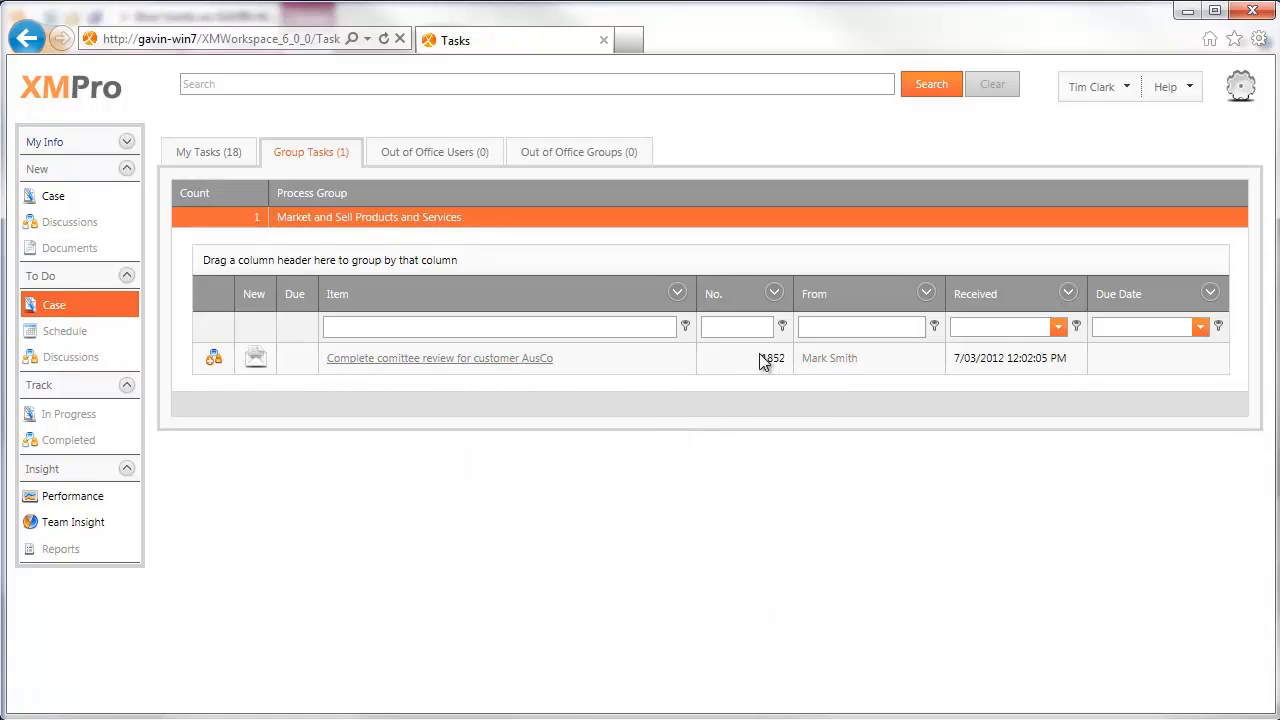
left_click(468, 359)
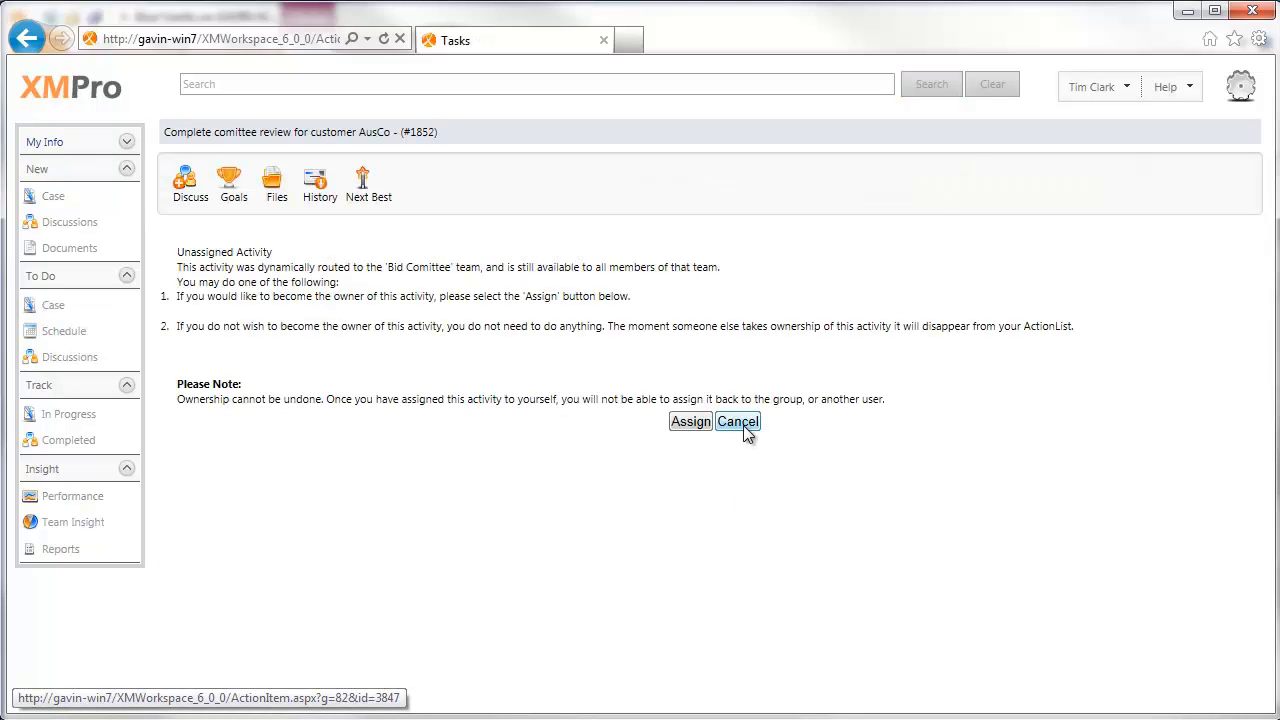
left_click(746, 431)
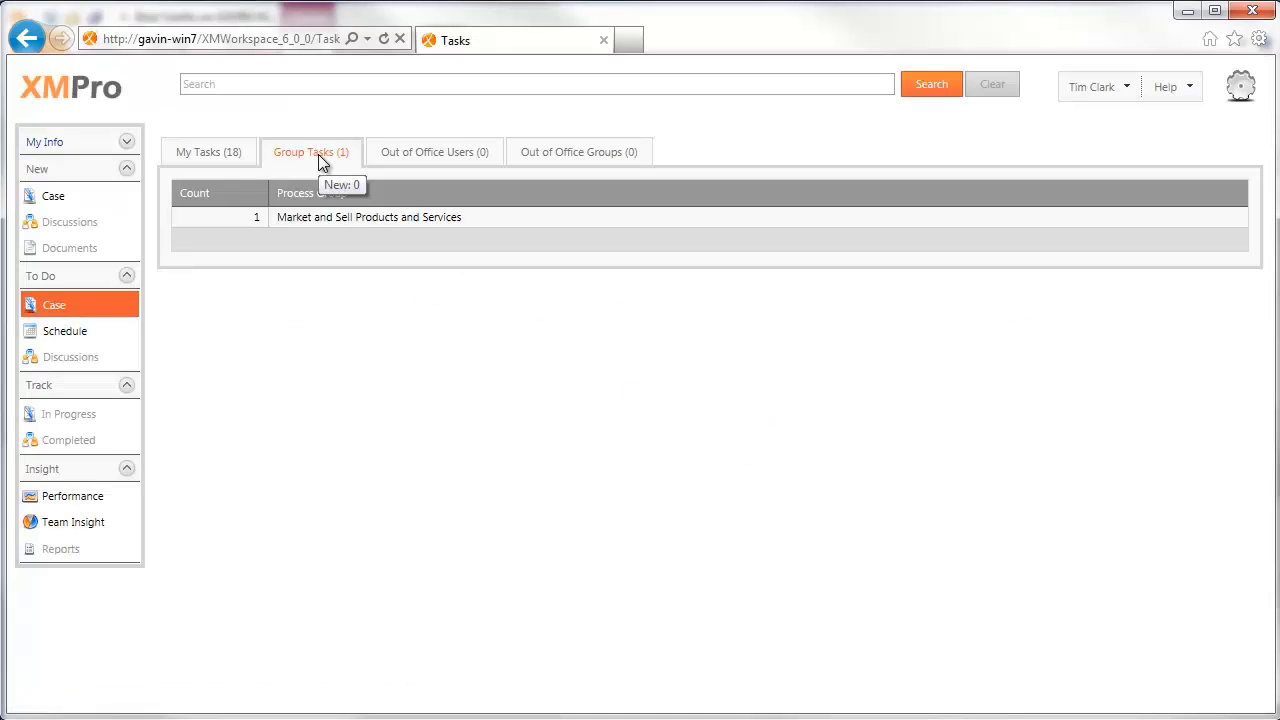
Start a discussion on the AusCo committee review in the Market and Sell Products and Services group, with the subject "Any Info On AusCo"
left_click(388, 220)
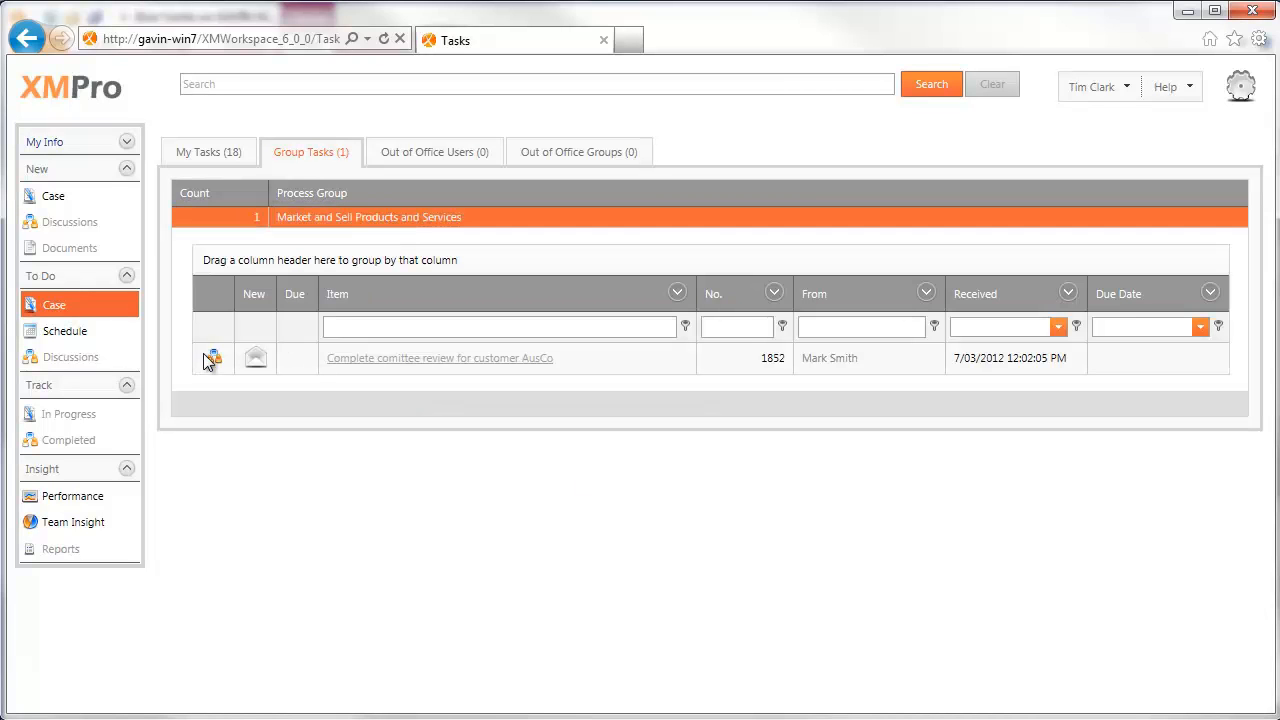
left_click(212, 360)
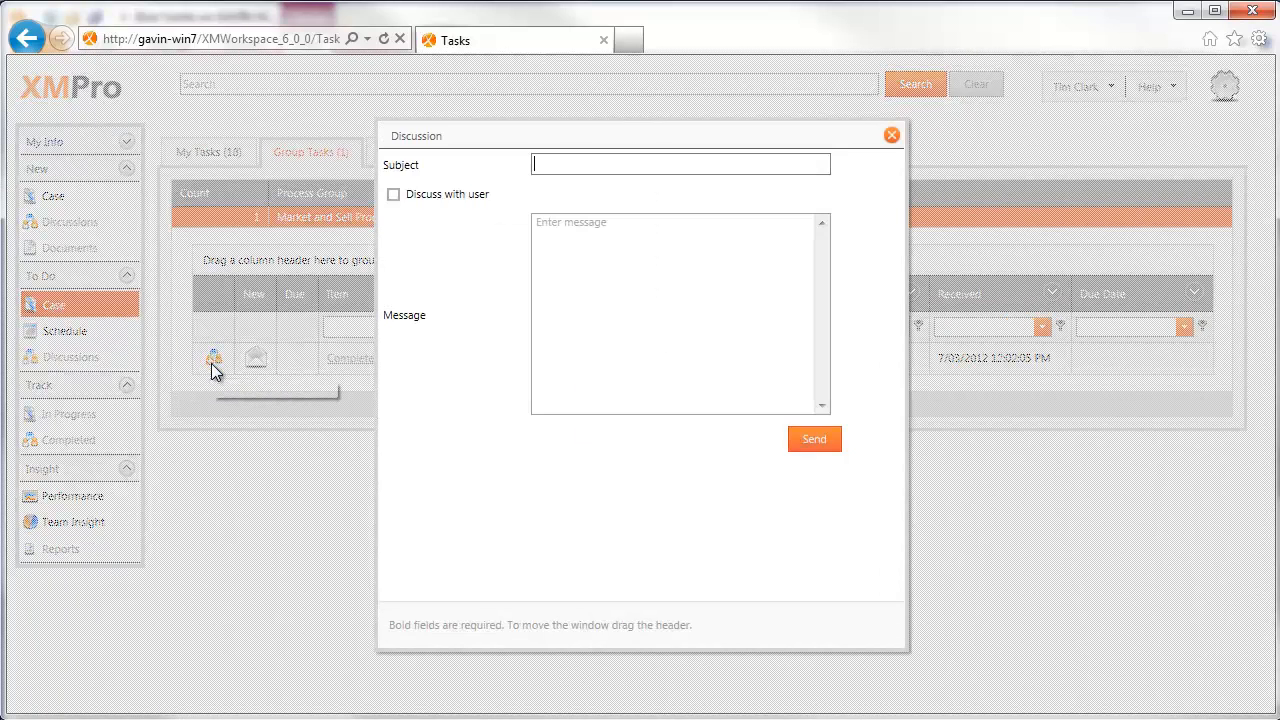
type("Any")
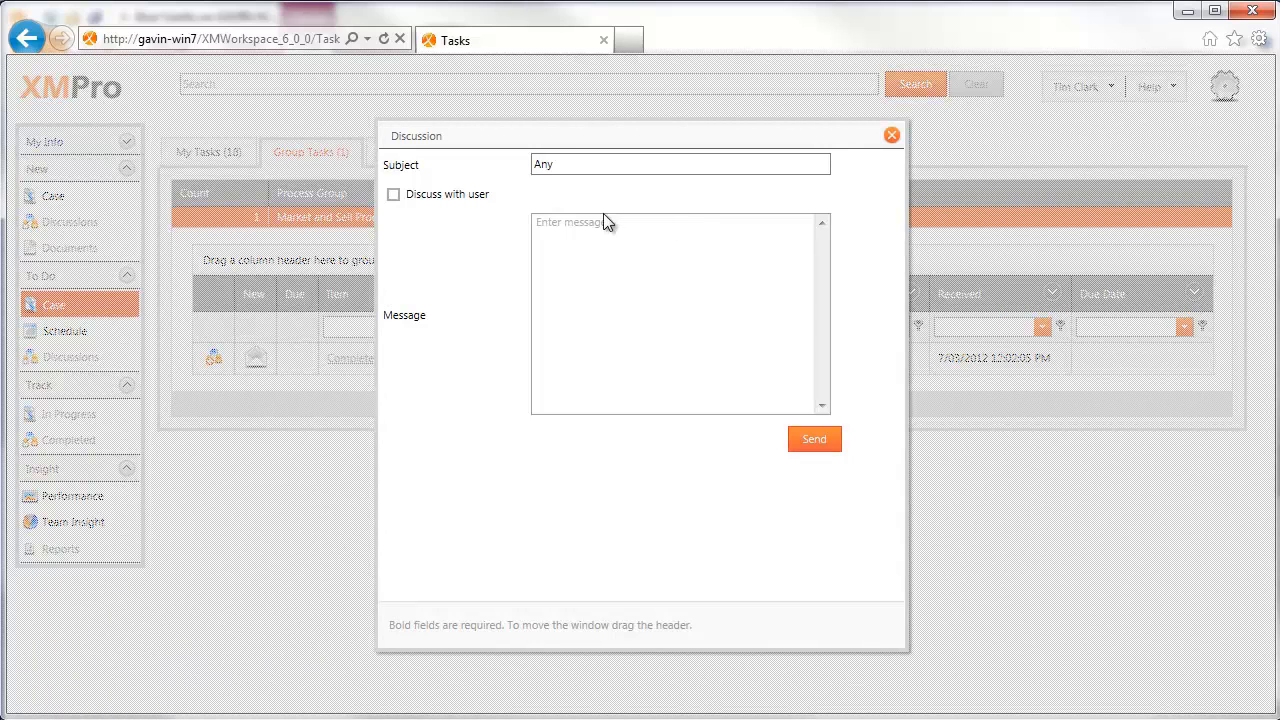
type(" Info On Aus")
left_click_drag(651, 134, 764, 124)
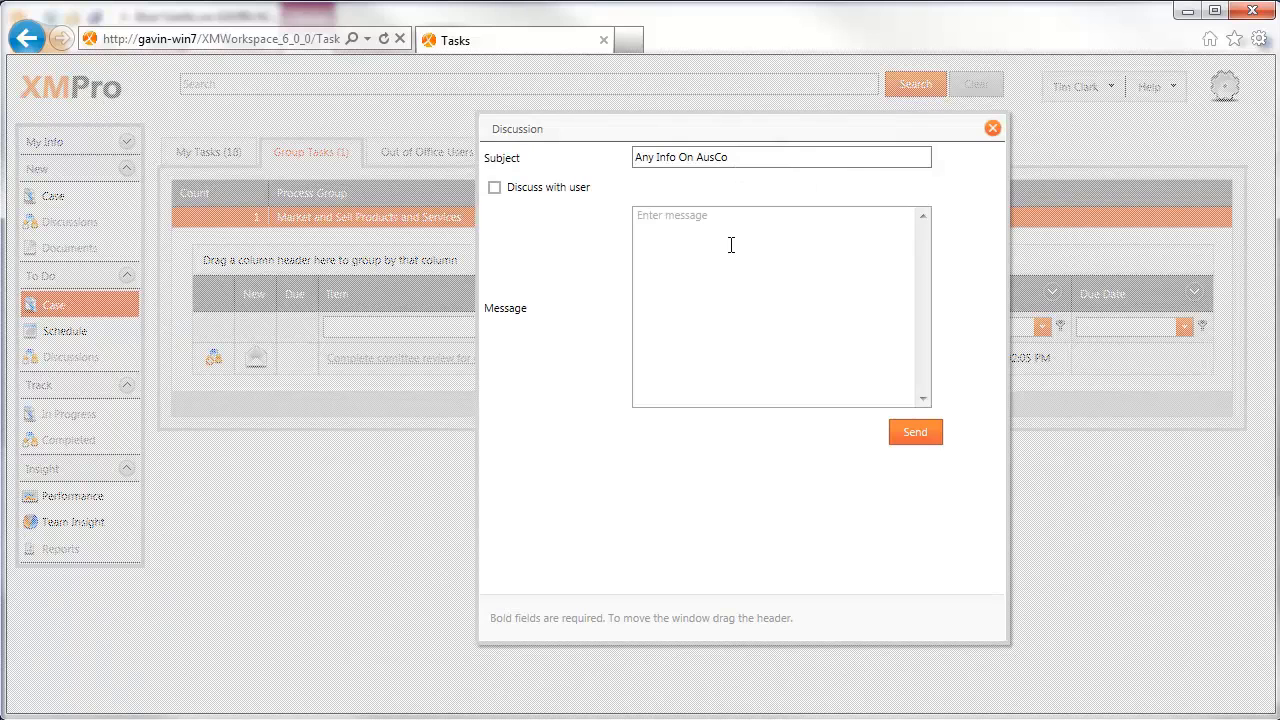
left_click(494, 188)
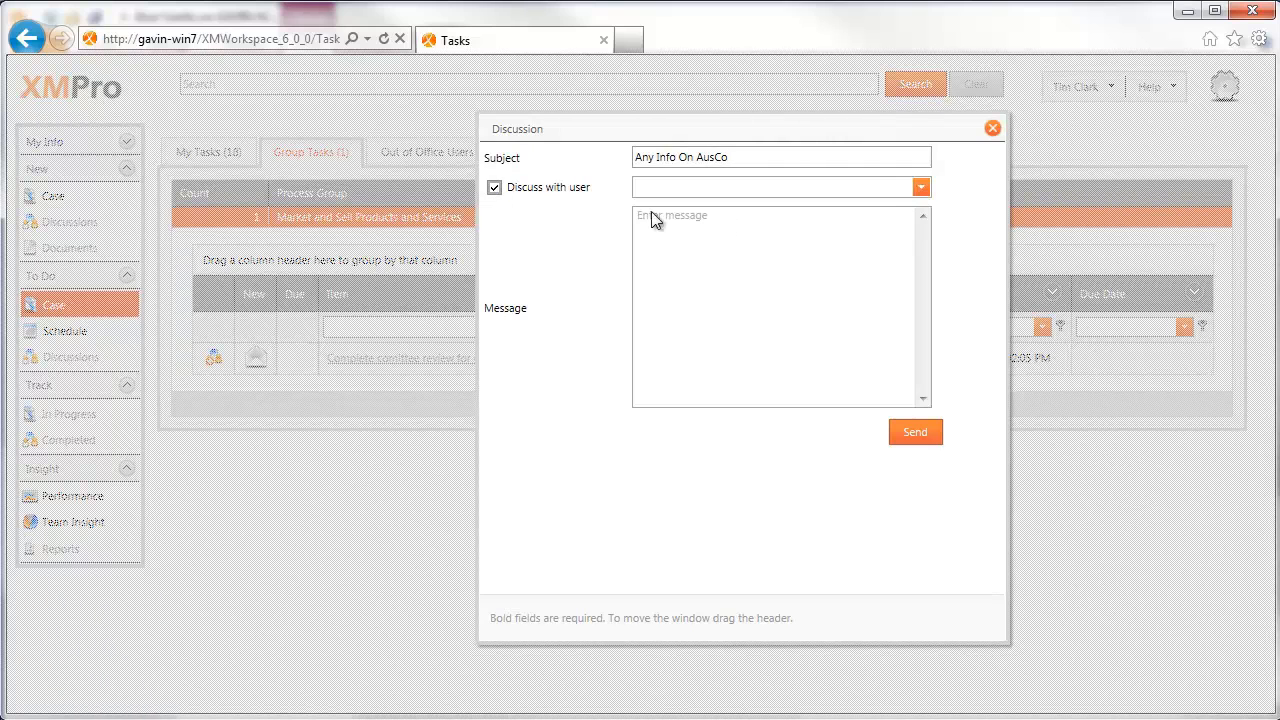
left_click(919, 189)
left_click(919, 189)
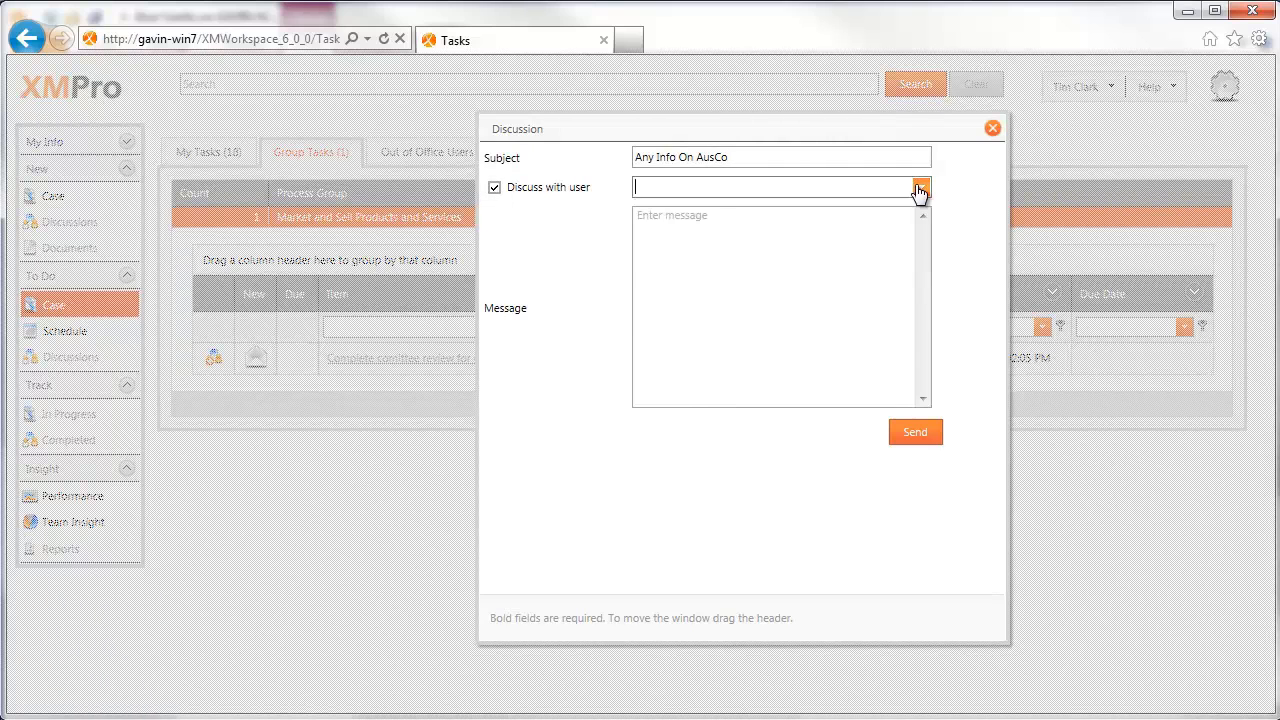
left_click(498, 191)
Enter the discussion message "Does anyone know of them" and send it
left_click(680, 266)
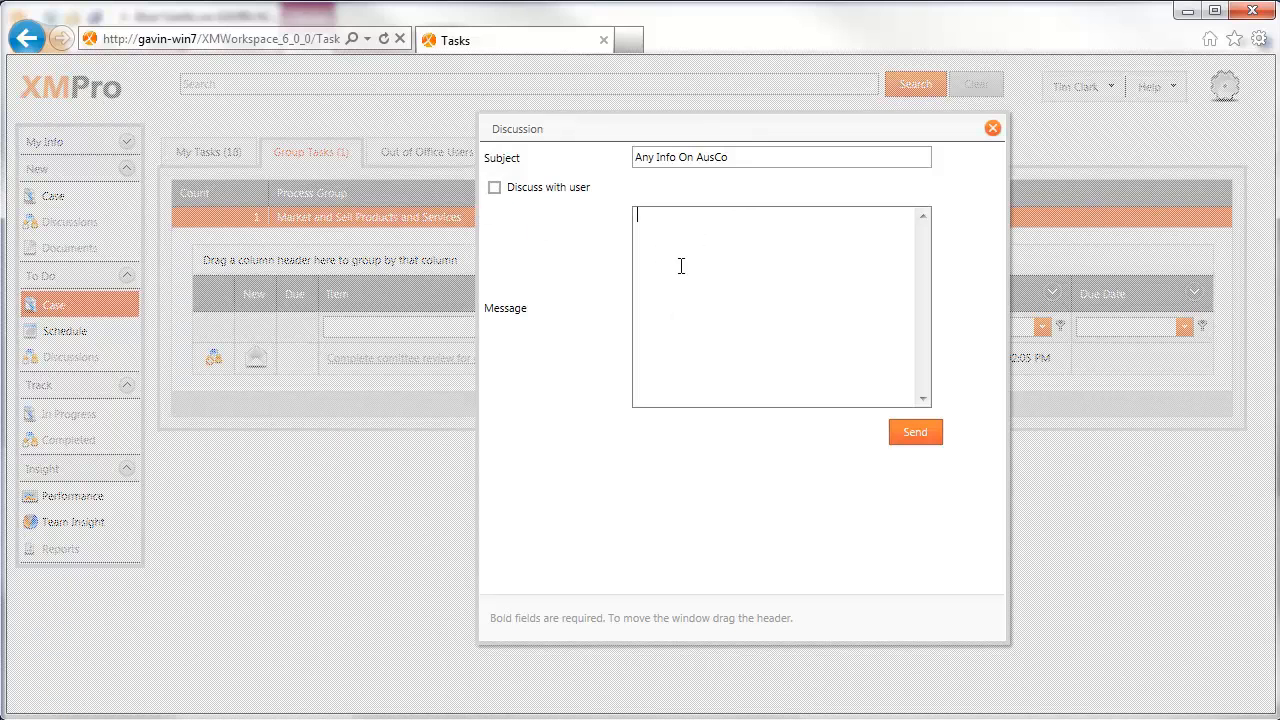
type("Does anyone know of them")
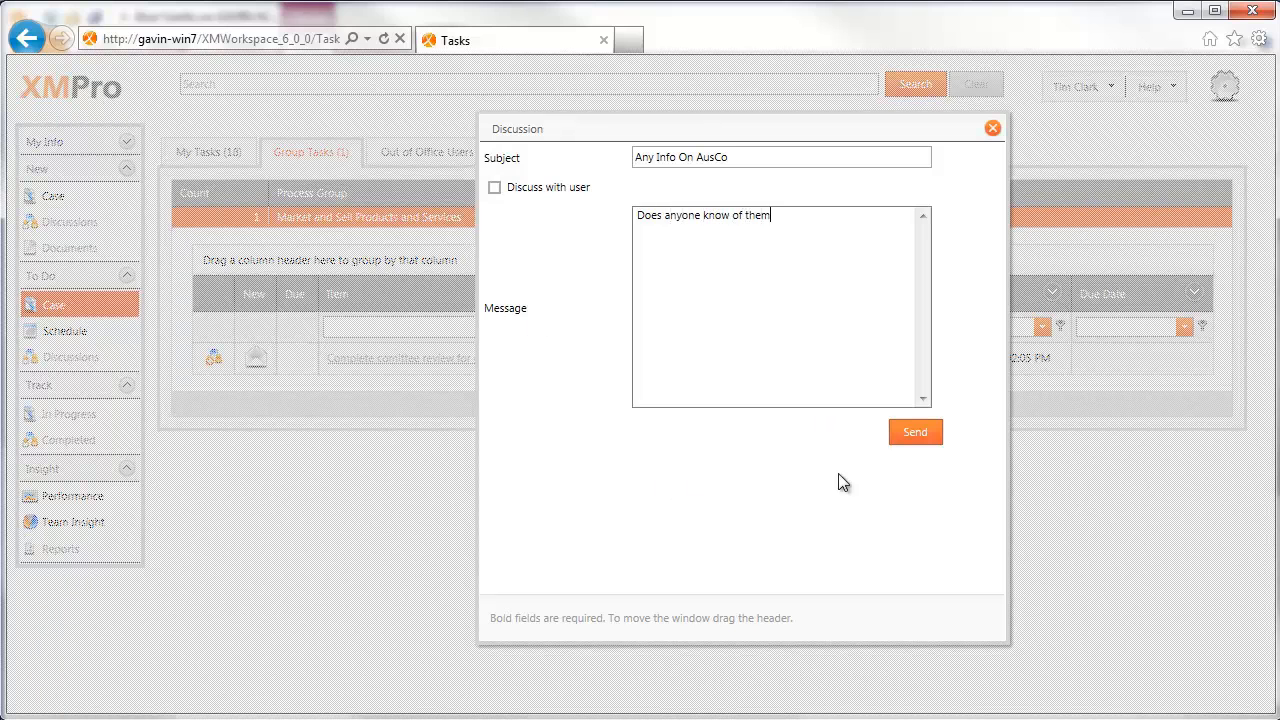
left_click(916, 435)
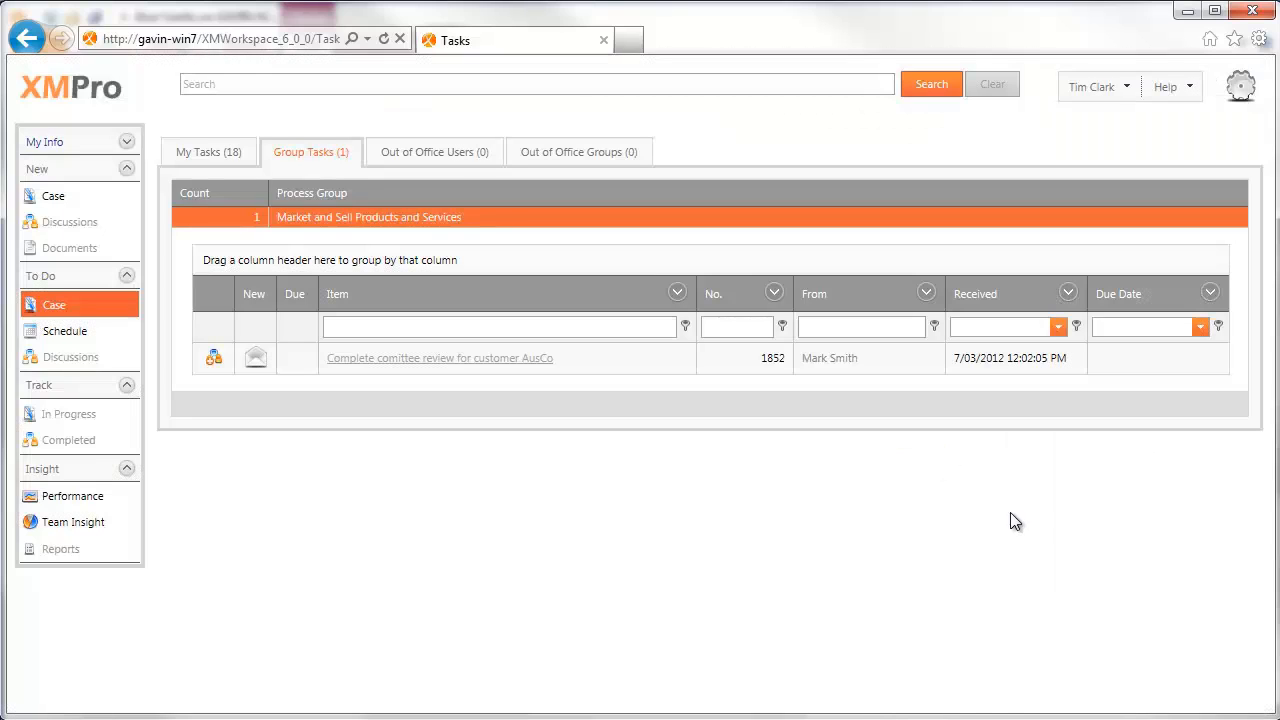
Open the AusCo committee review and check its history for the discussion about AusCo
left_click(437, 362)
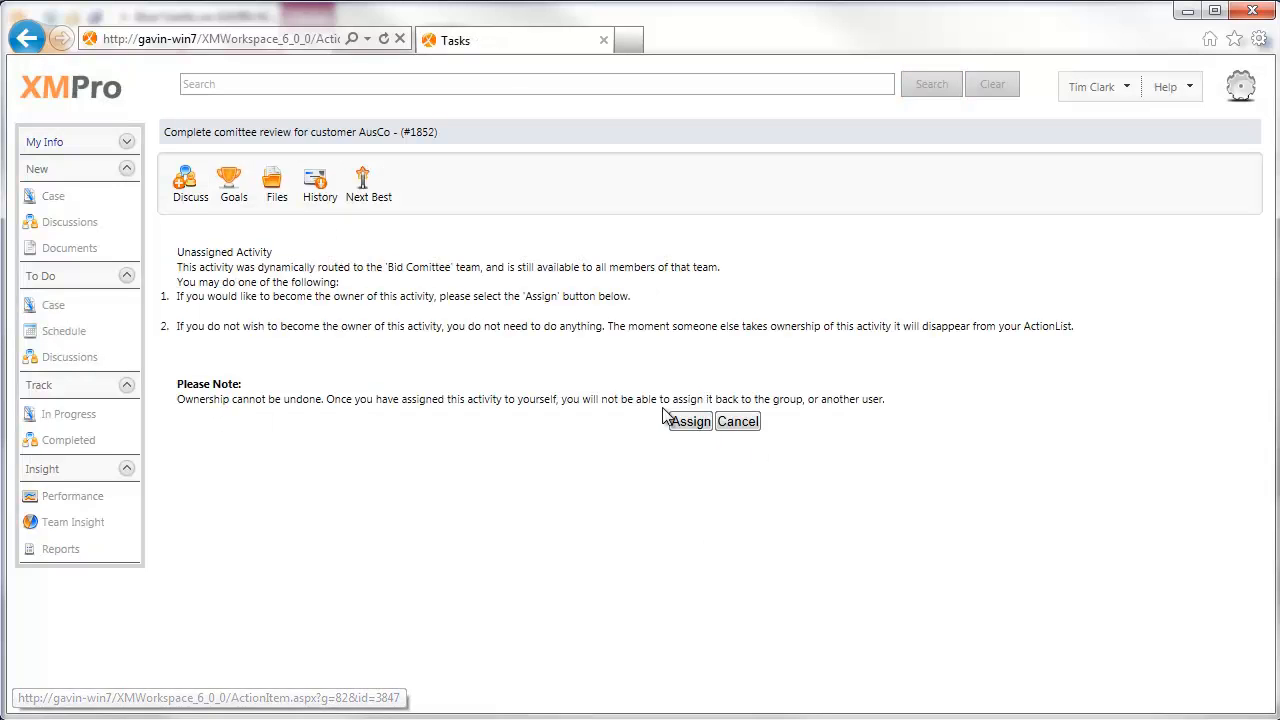
left_click(316, 188)
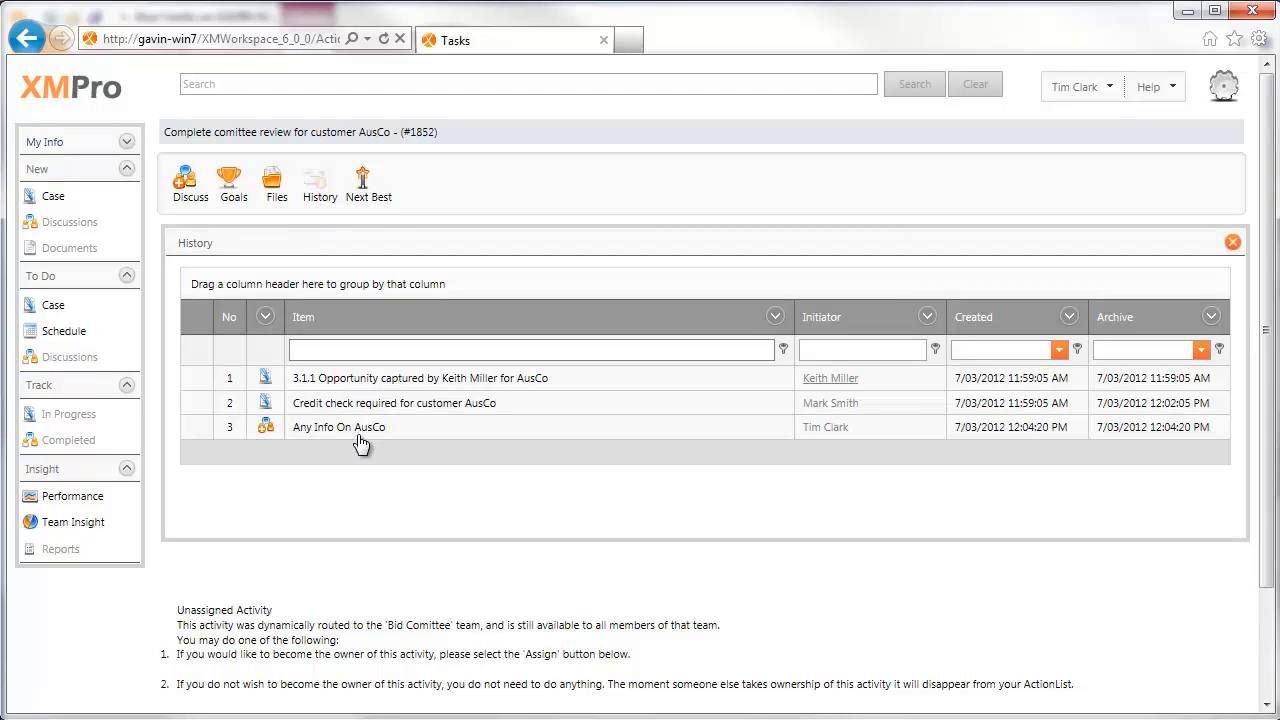
left_click(512, 350)
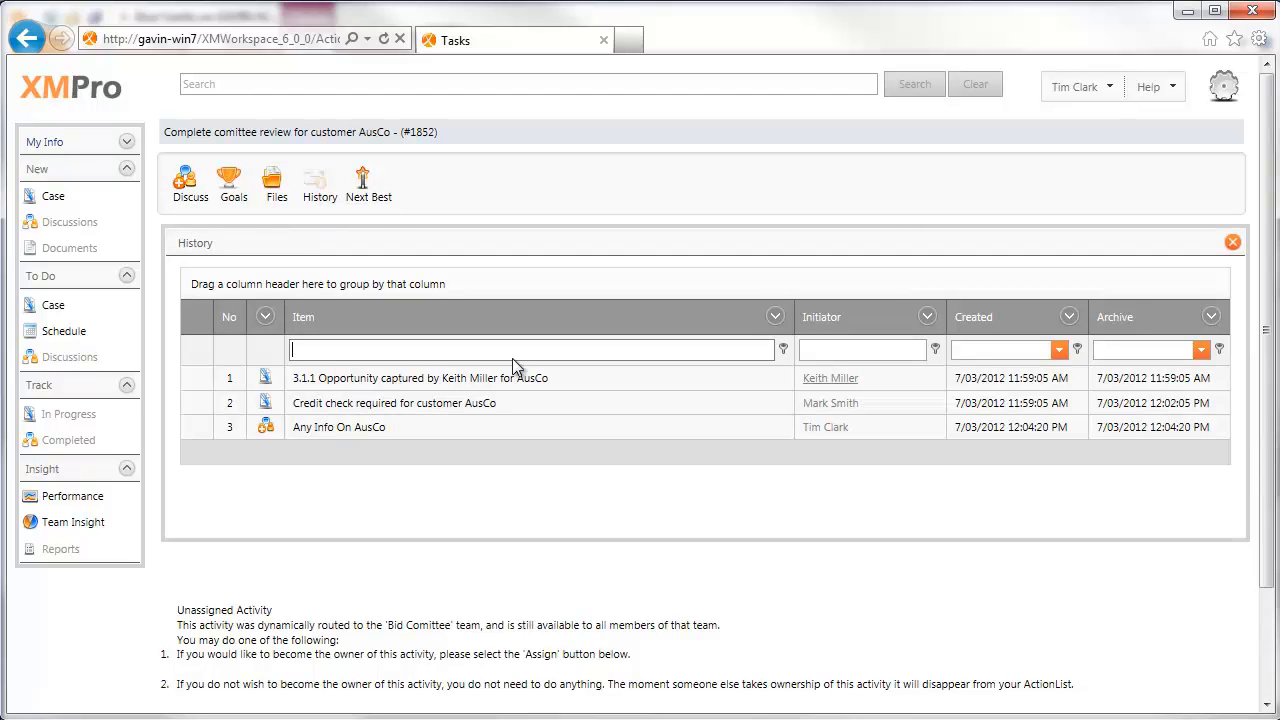
left_click(1235, 244)
Take ownership of the AusCo committee review and look over its risk and probability of success chart
left_click(691, 421)
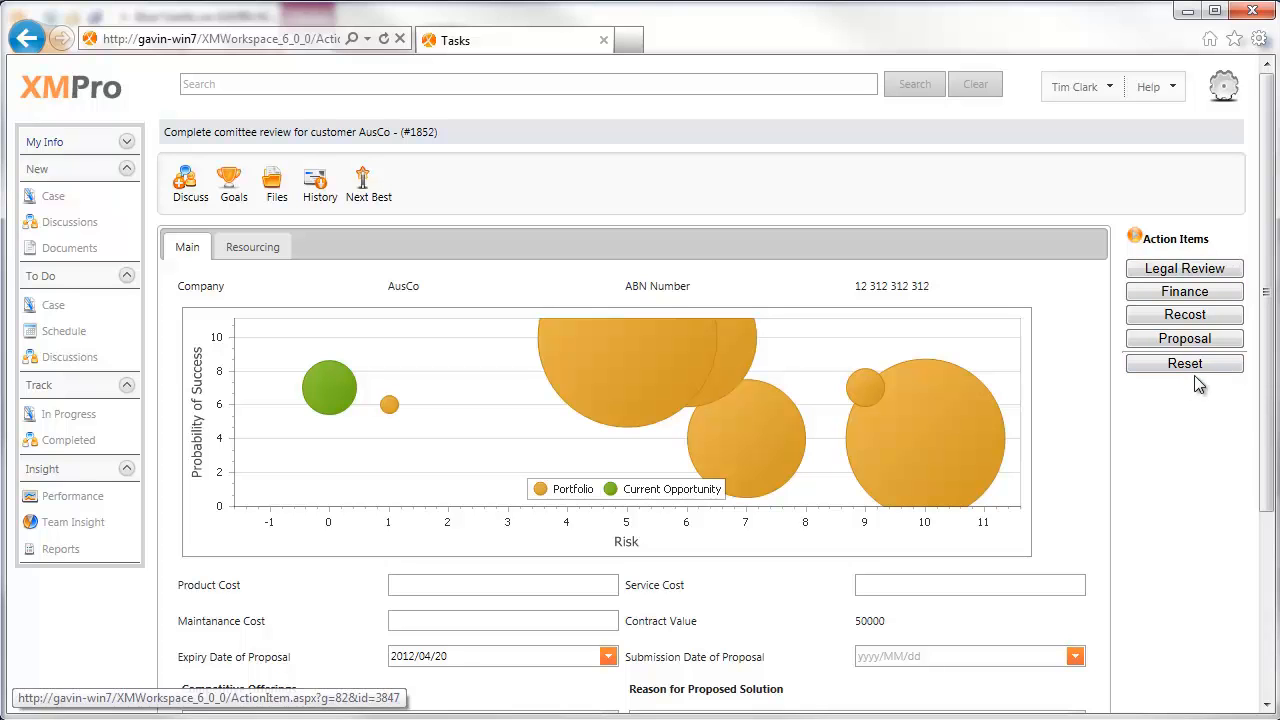
mouse_move(1268, 347)
left_mouse_down()
mouse_move(1269, 367)
mouse_move(1268, 352)
left_mouse_up()
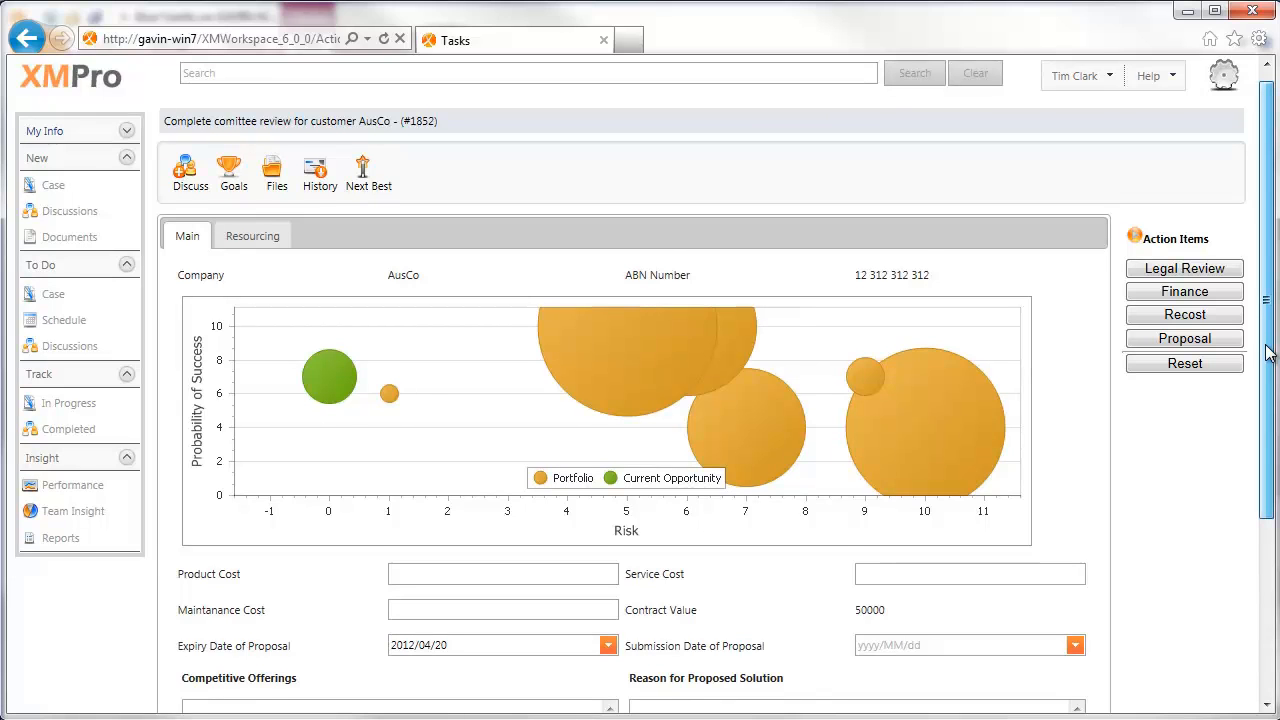
left_click_drag(1268, 352, 1268, 340)
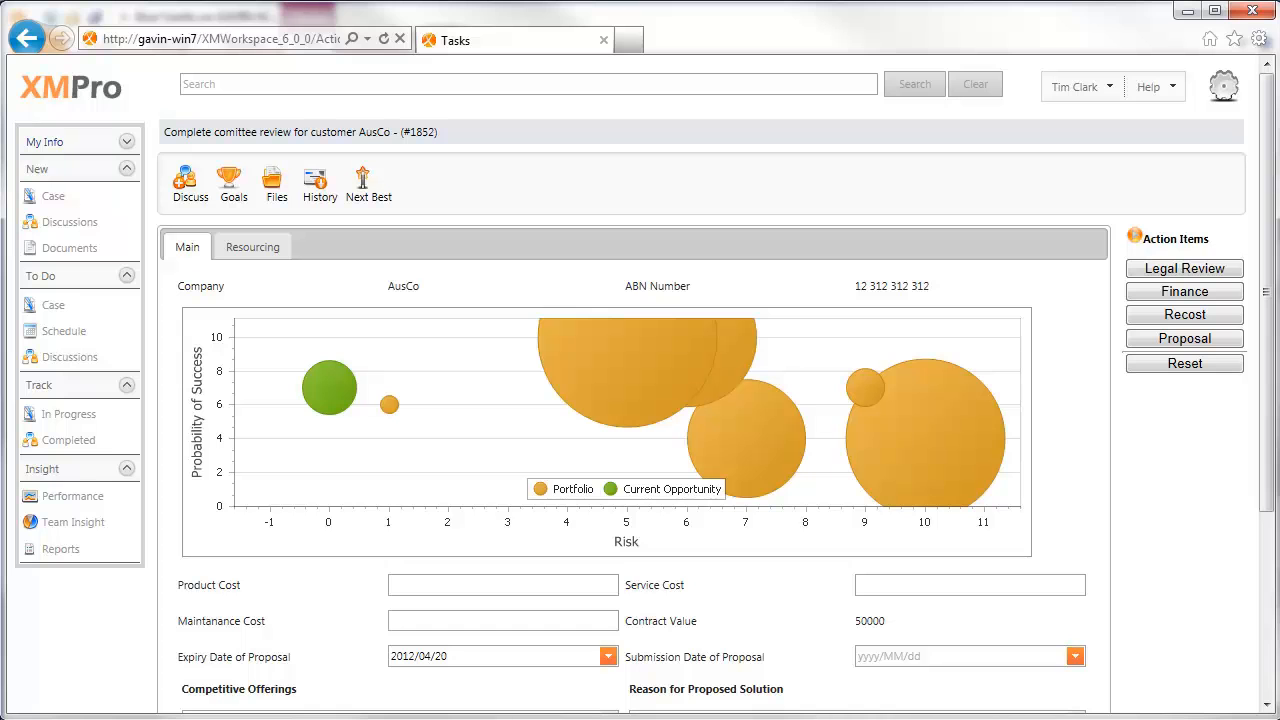
scroll(1260, 573, "down", 2)
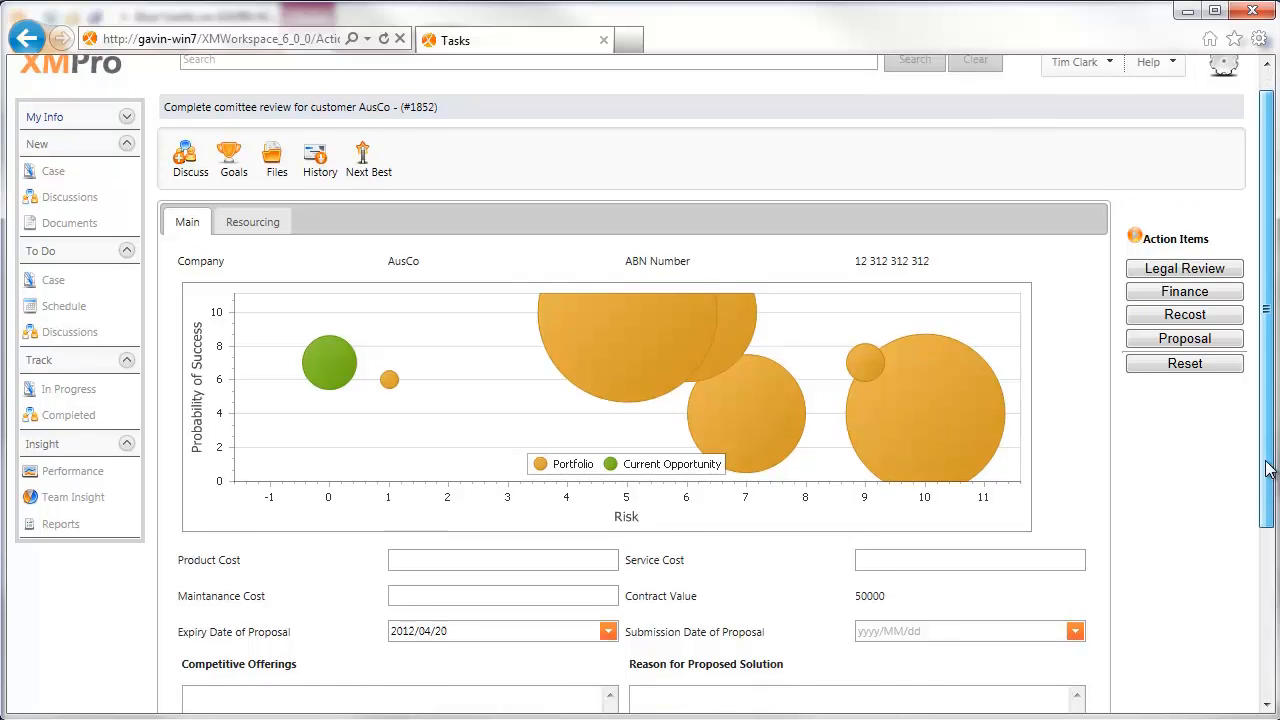
scroll(1268, 530, "up", 3)
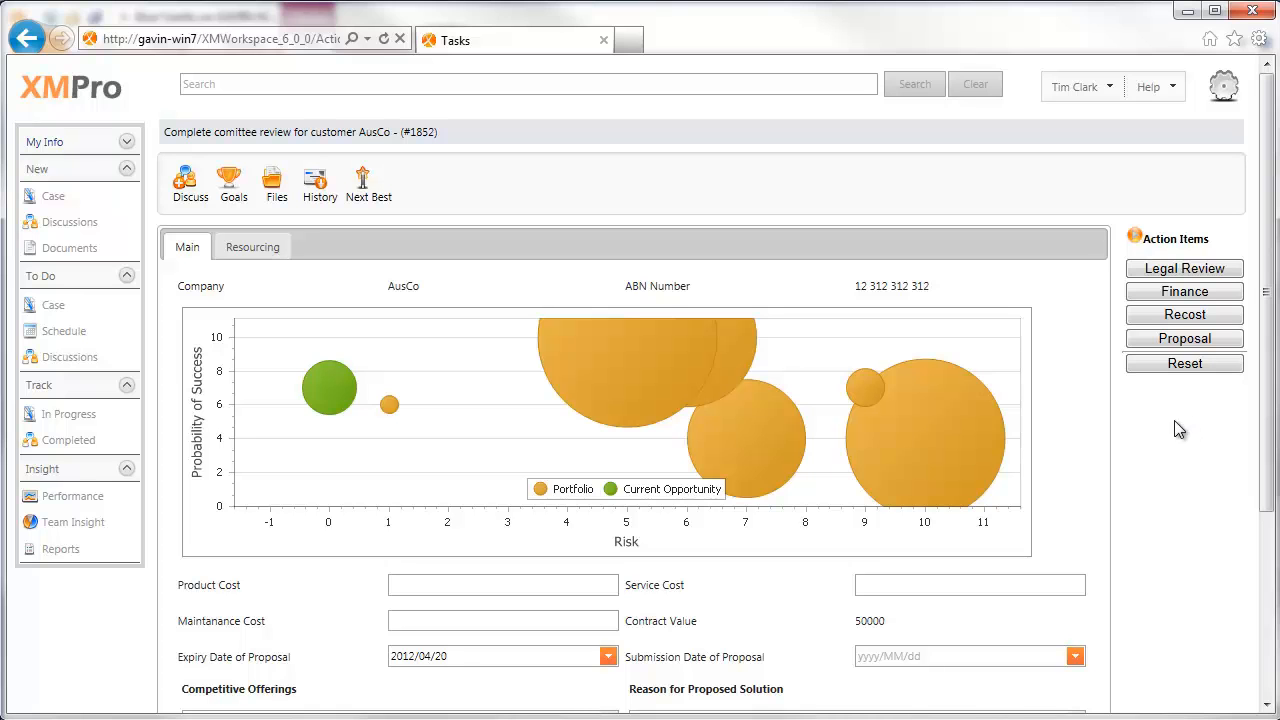
Examine the process goals charts and the Next Best Action chart for the AusCo review, closing each one after viewing
left_click(233, 183)
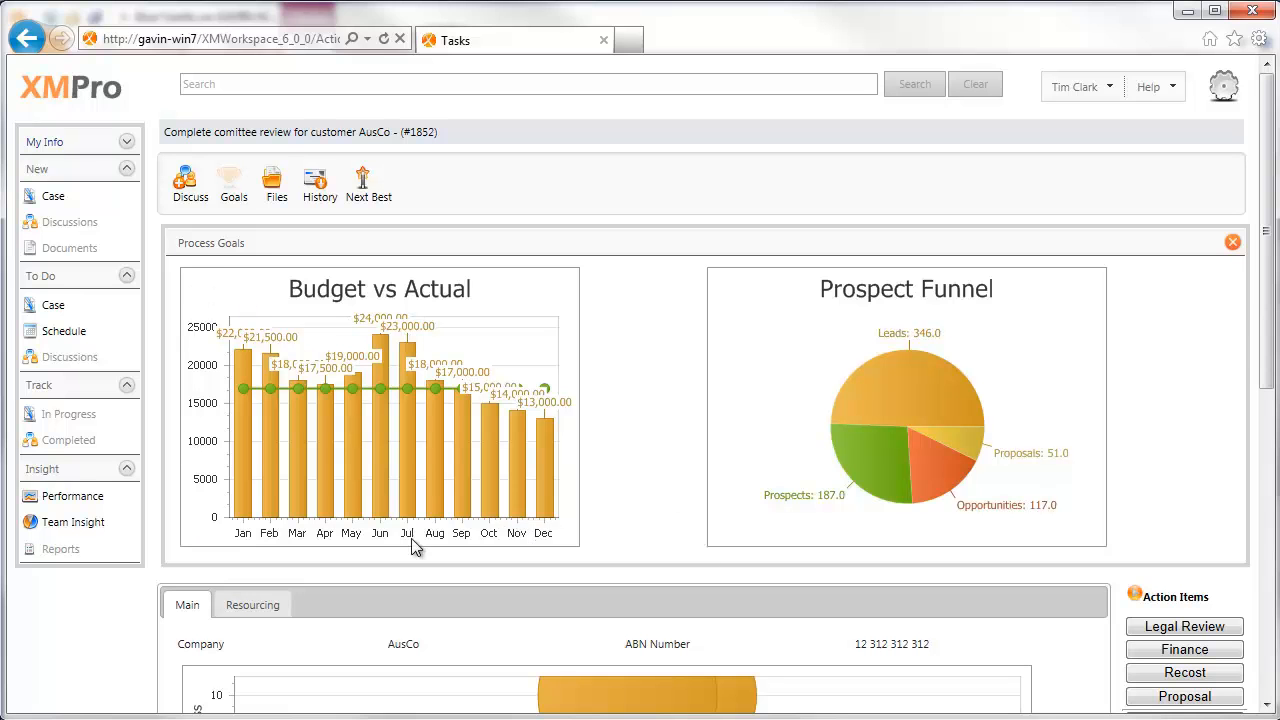
scroll(1273, 298, "down", 1)
scroll(1273, 298, "down", 2)
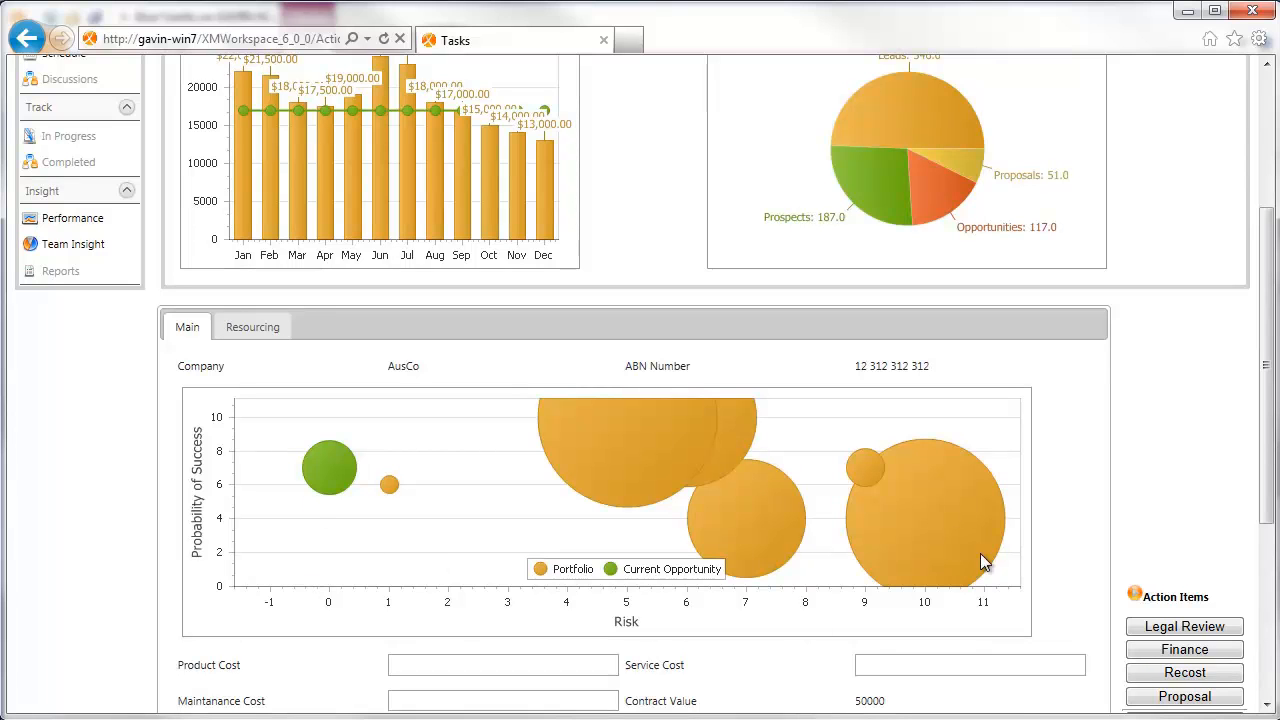
left_click_drag(1268, 508, 1258, 398)
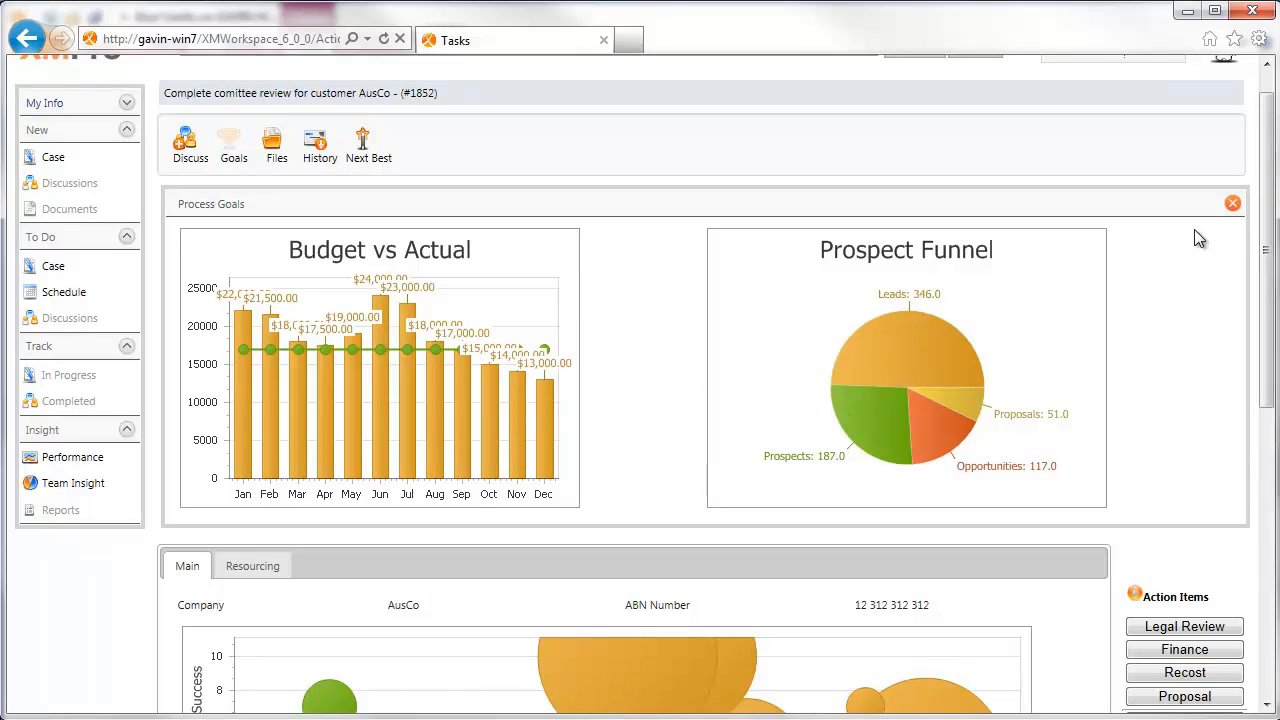
left_click(1232, 205)
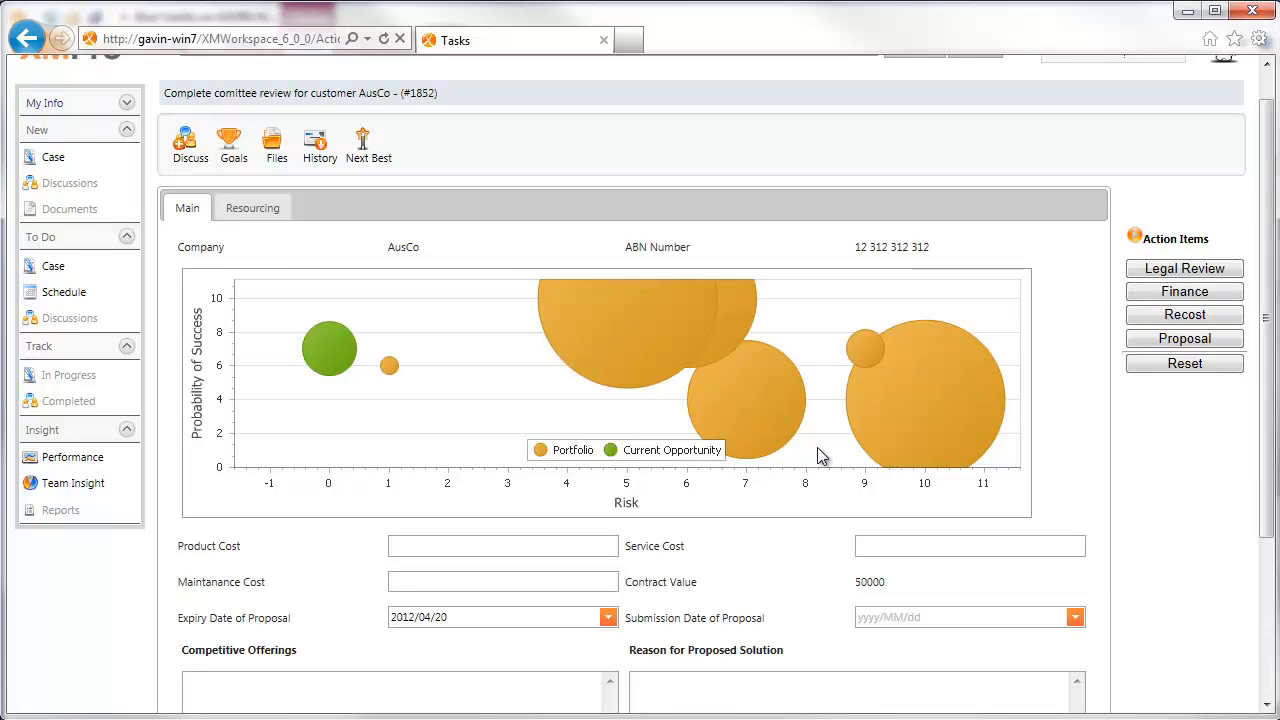
left_click(363, 150)
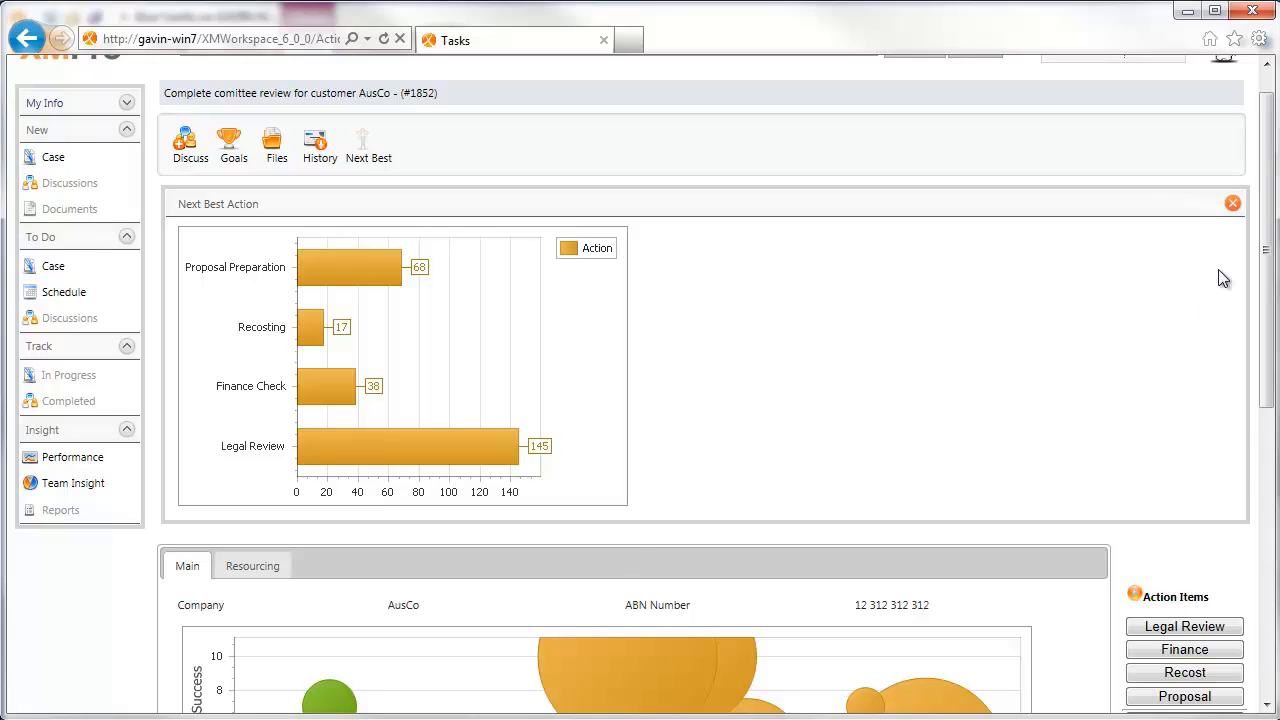
left_click(1231, 206)
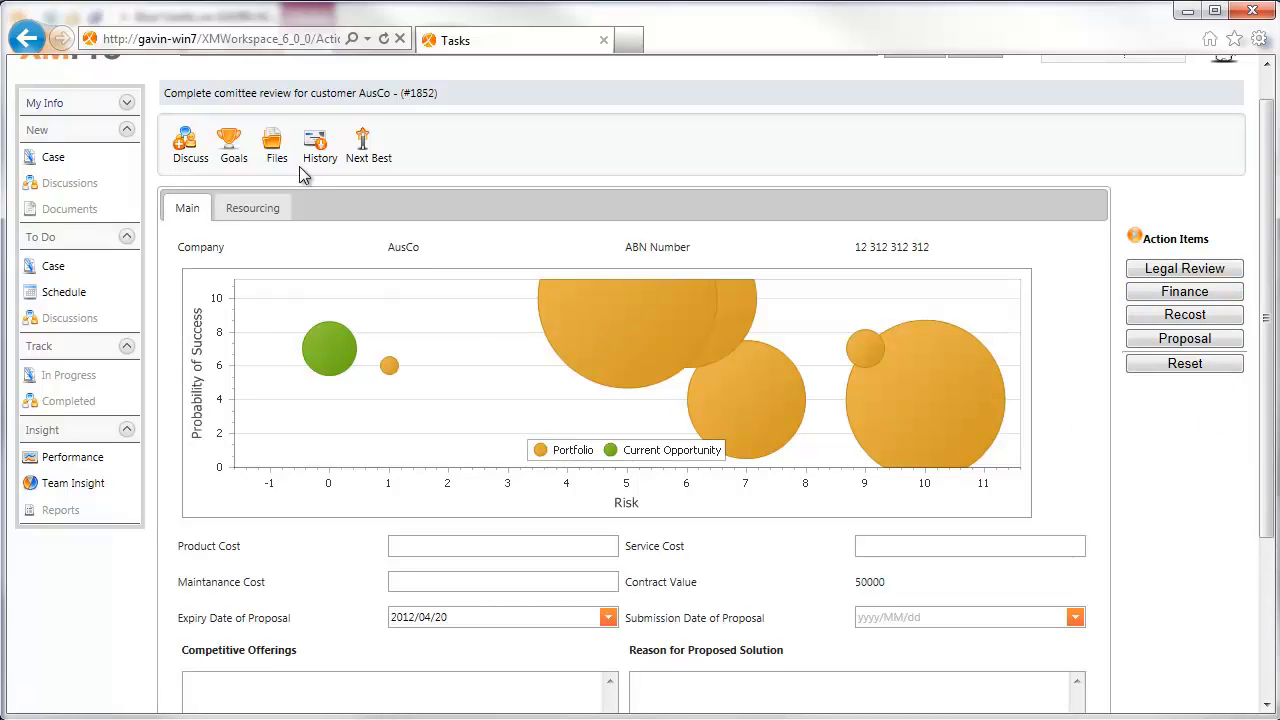
Add team member rows to the AusCo review's Resourcing table and return to the main review details
left_click(275, 212)
left_click(205, 300)
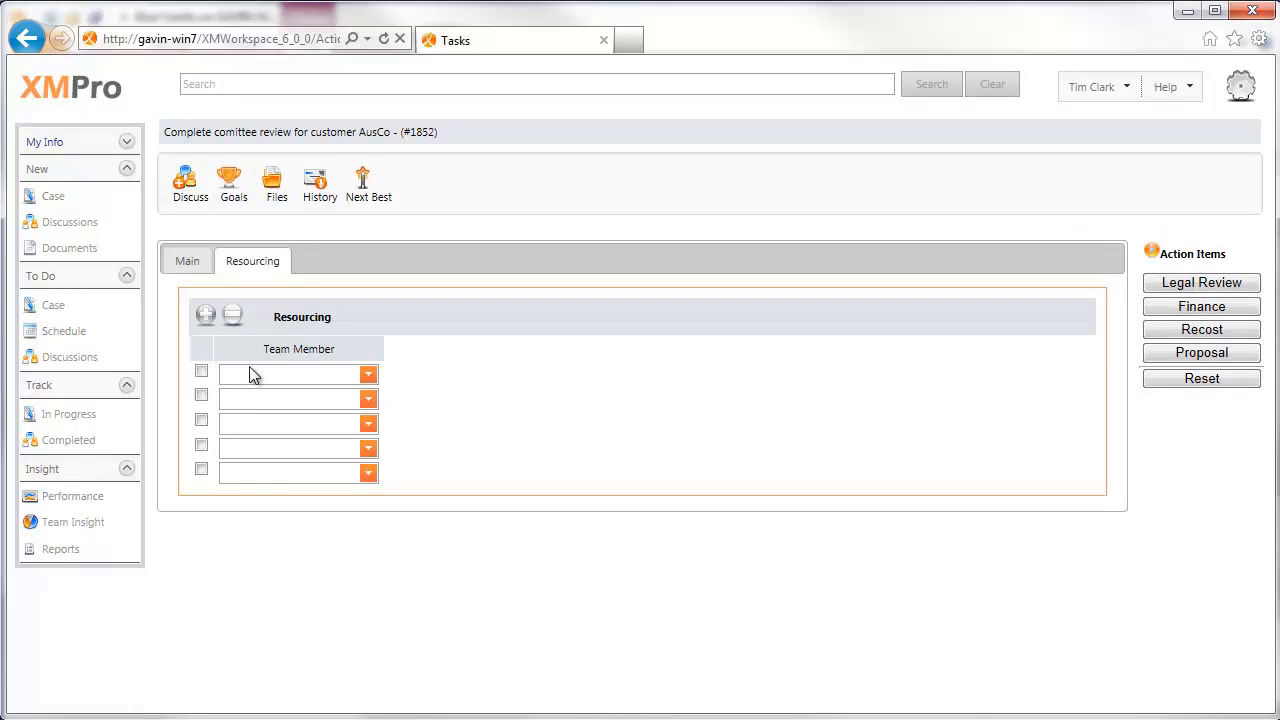
left_click(366, 390)
left_click(340, 437)
left_click(194, 263)
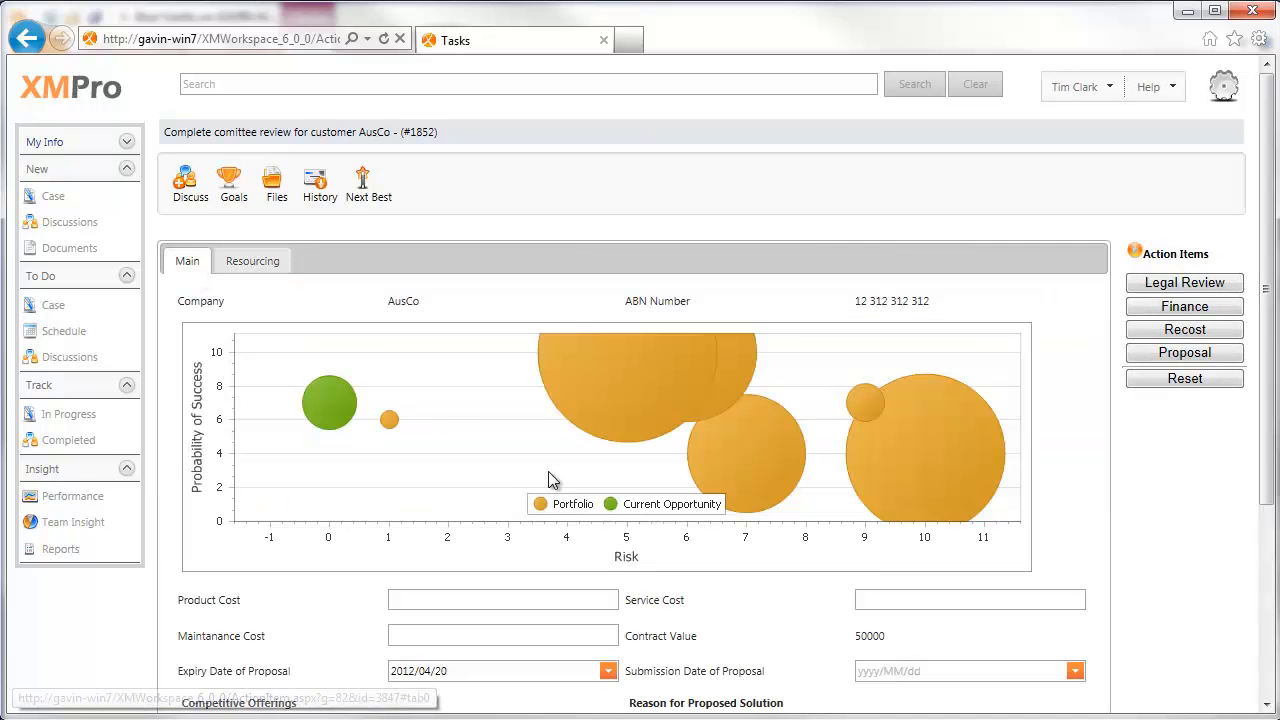
left_click_drag(1268, 494, 1274, 460)
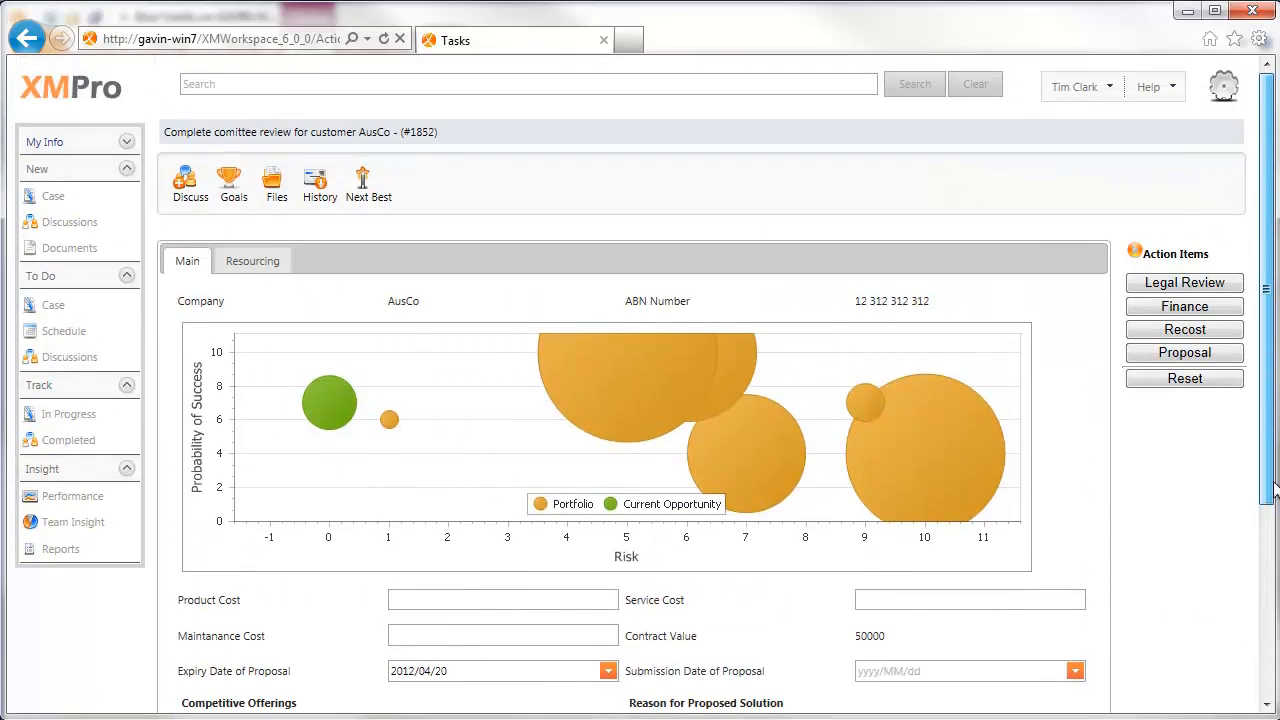